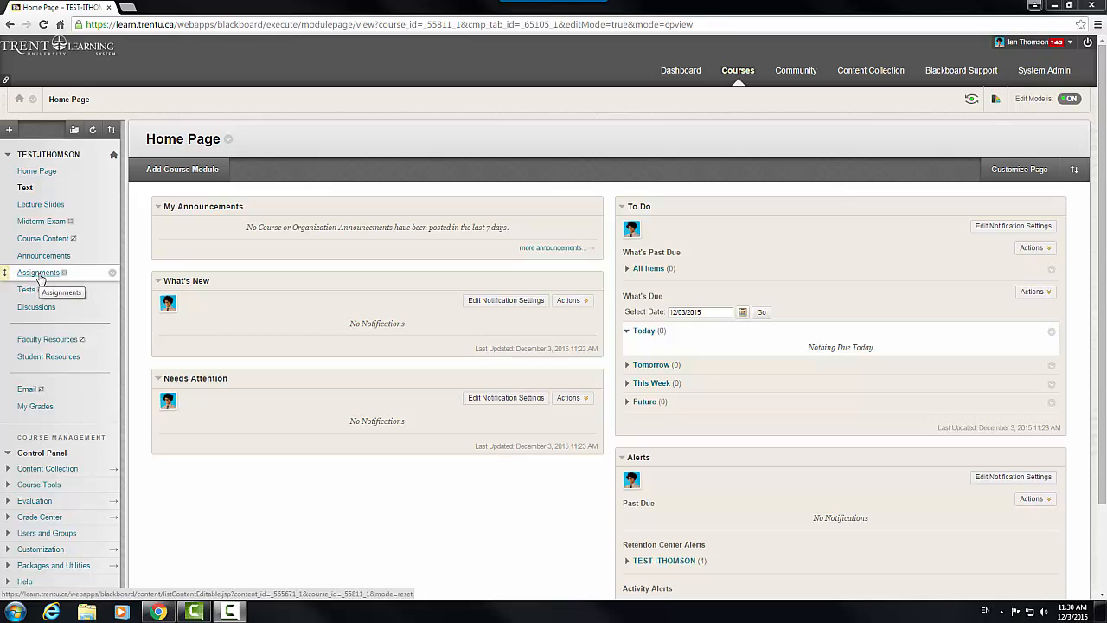
Step: Start a new assignment in the Assignments area, named "Assignment 1", with the instructions "Please upload assignment 1 documents here."
{"action": "left_click", "coordinate": [39, 274]}
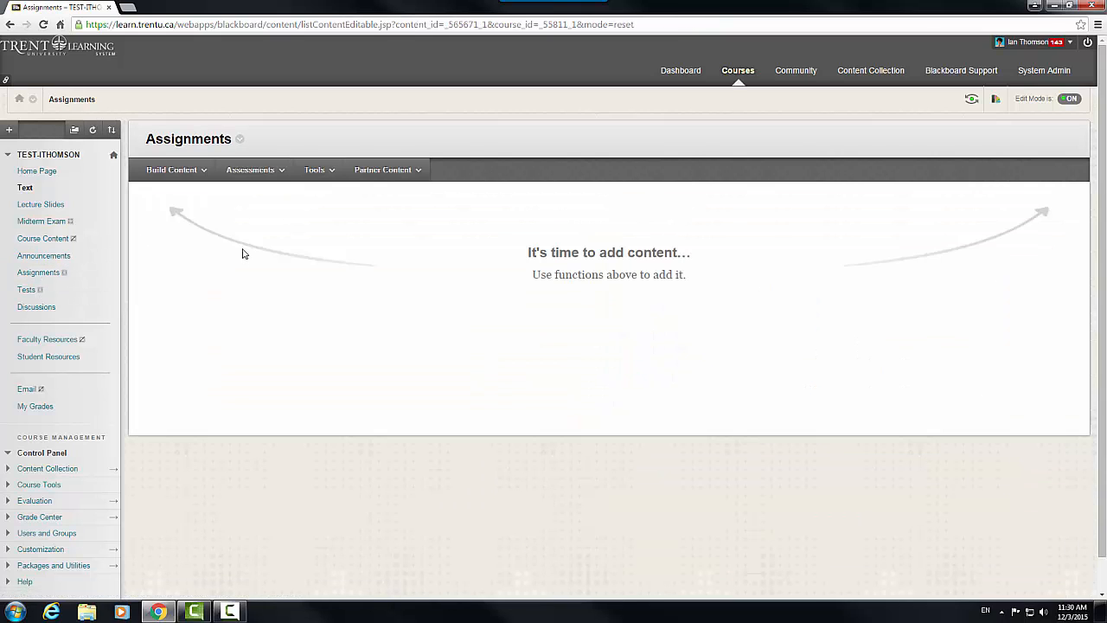
{"action": "left_click", "coordinate": [254, 176]}
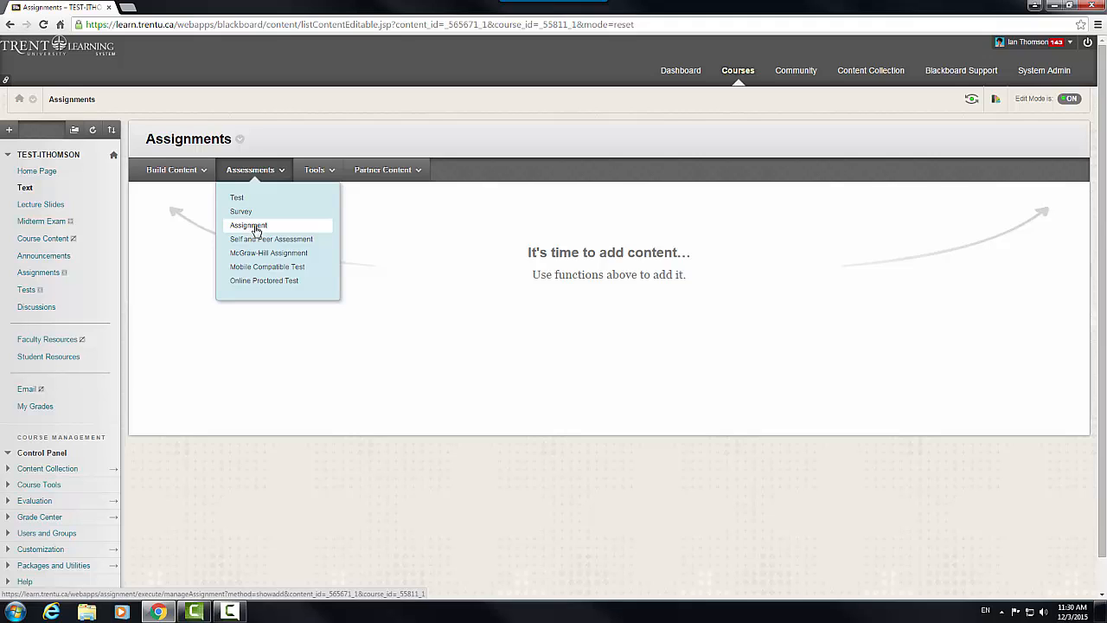
{"action": "left_click", "coordinate": [256, 228]}
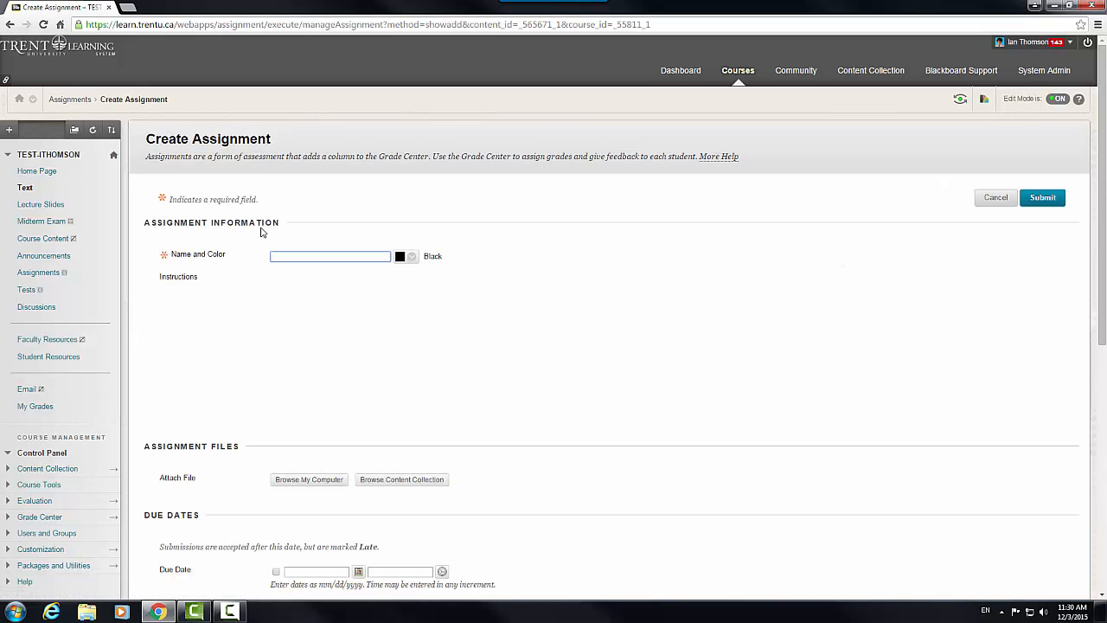
{"action": "type", "text": "Assignment 1"}
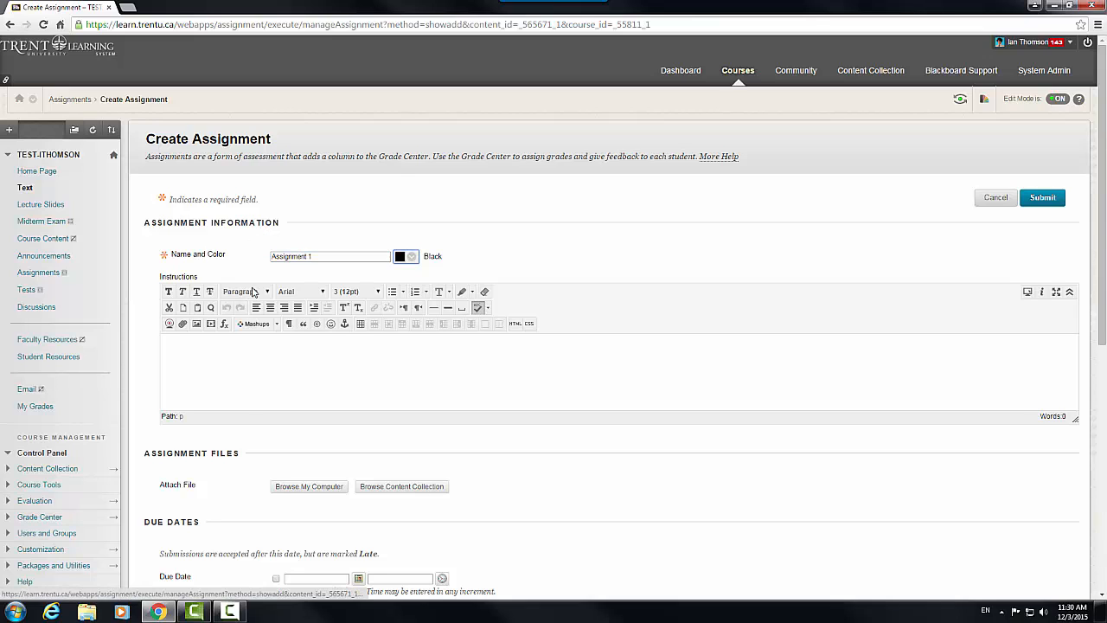
{"action": "left_click", "coordinate": [256, 359]}
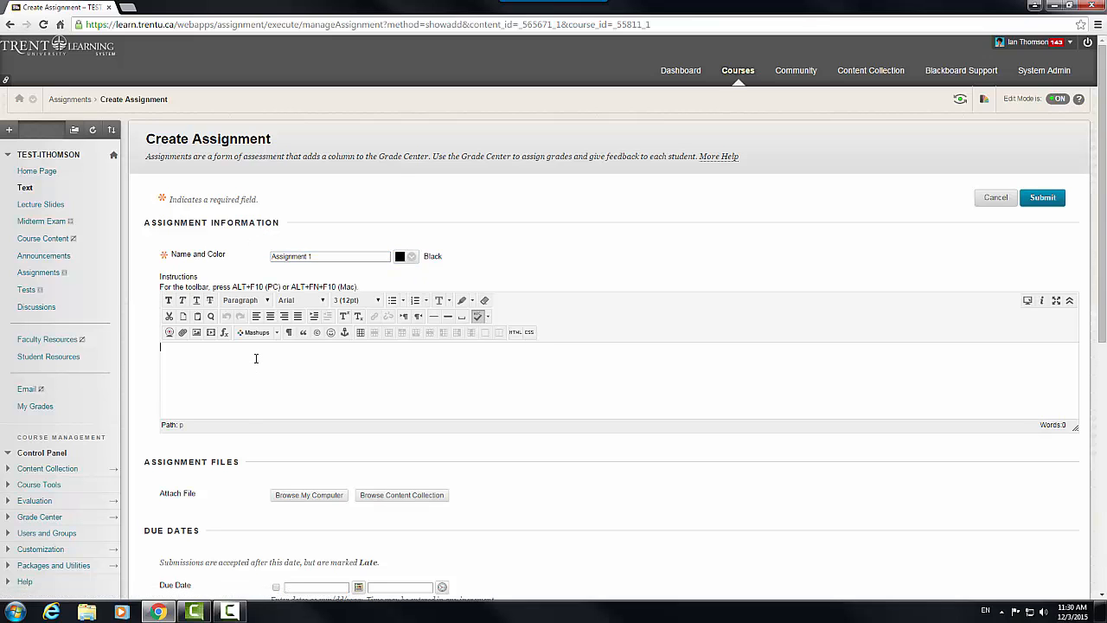
{"action": "type", "text": "Please upload assignment 1 documents here."}
Step: Enable the assignment's due date and set it to 12/04/2015 at 4:00 PM
{"action": "scroll", "coordinate": [313, 342], "scroll_direction": "down", "scroll_amount": 3}
{"action": "scroll", "coordinate": [313, 343], "scroll_direction": "up", "scroll_amount": 2}
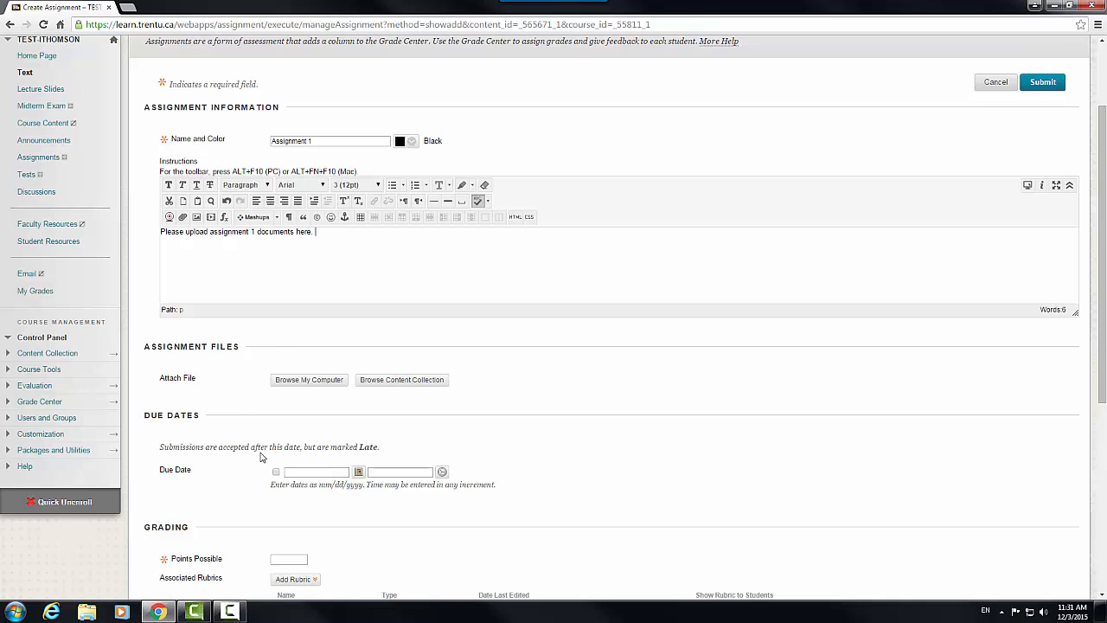
{"action": "scroll", "coordinate": [265, 519], "scroll_direction": "down", "scroll_amount": 1}
{"action": "scroll", "coordinate": [265, 521], "scroll_direction": "up", "scroll_amount": 1}
{"action": "left_click_drag", "start_coordinate": [157, 474], "coordinate": [255, 476]}
{"action": "left_click", "coordinate": [276, 472]}
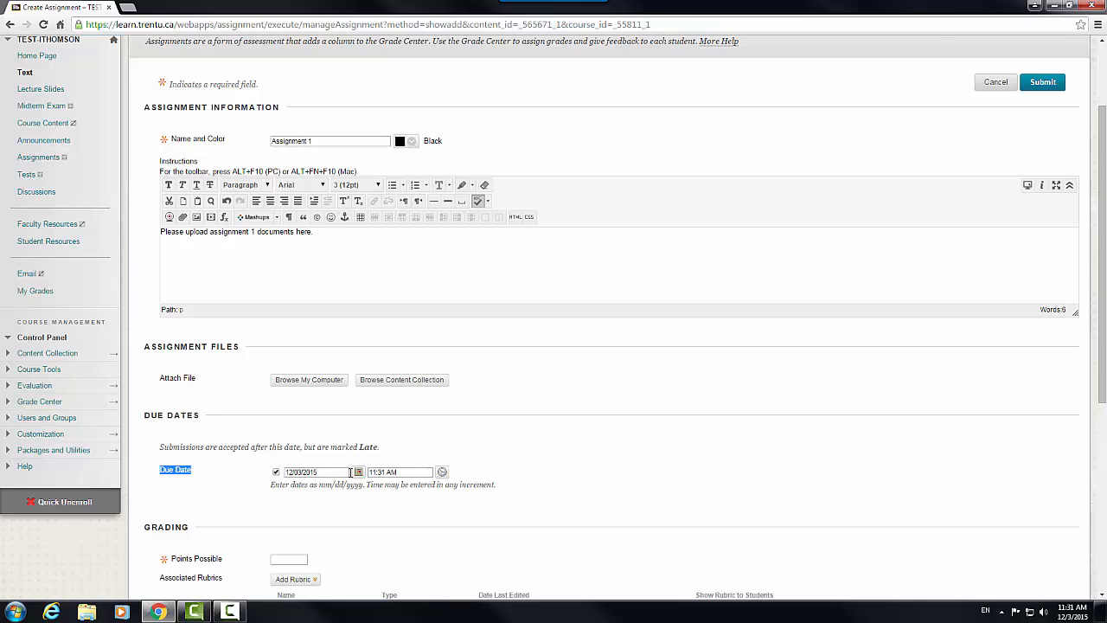
{"action": "left_click", "coordinate": [358, 473]}
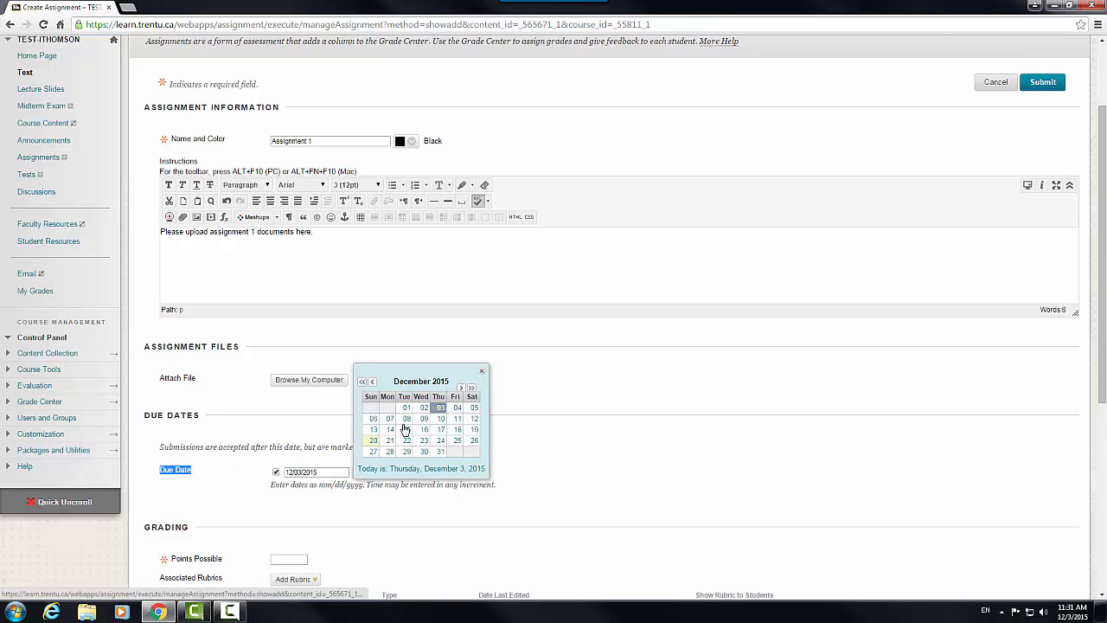
{"action": "left_click", "coordinate": [453, 407]}
{"action": "type", "text": "4"}
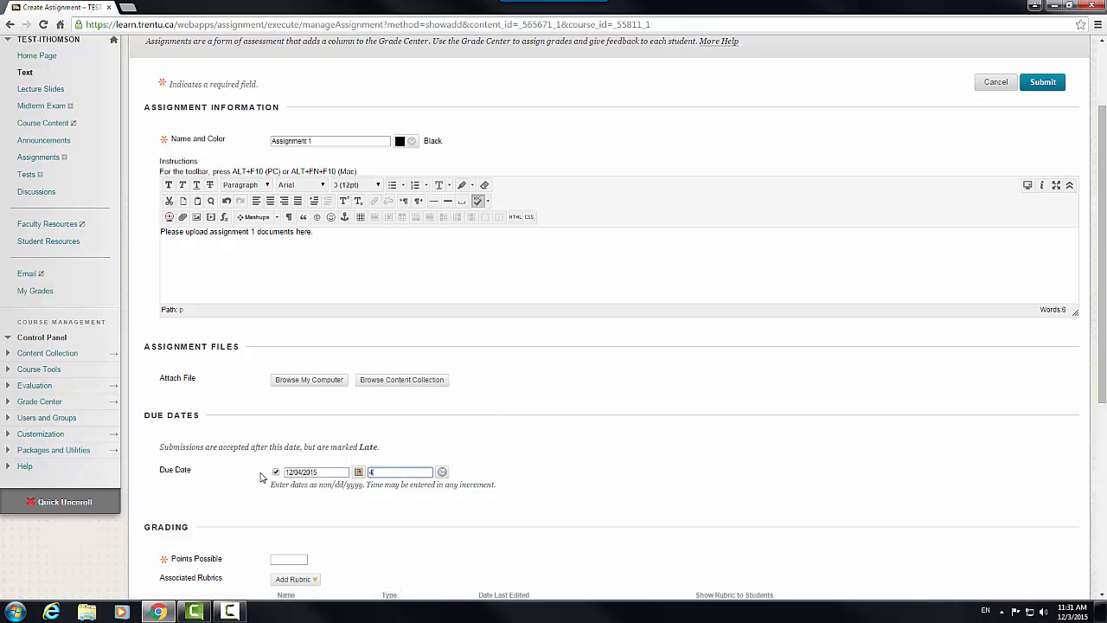
{"action": "type", "text": ":00pm"}
{"action": "key", "text": "Tab"}
Step: Set the points possible to 100 in the grading section, without associating a rubric
{"action": "scroll", "coordinate": [349, 475], "scroll_direction": "down", "scroll_amount": 2}
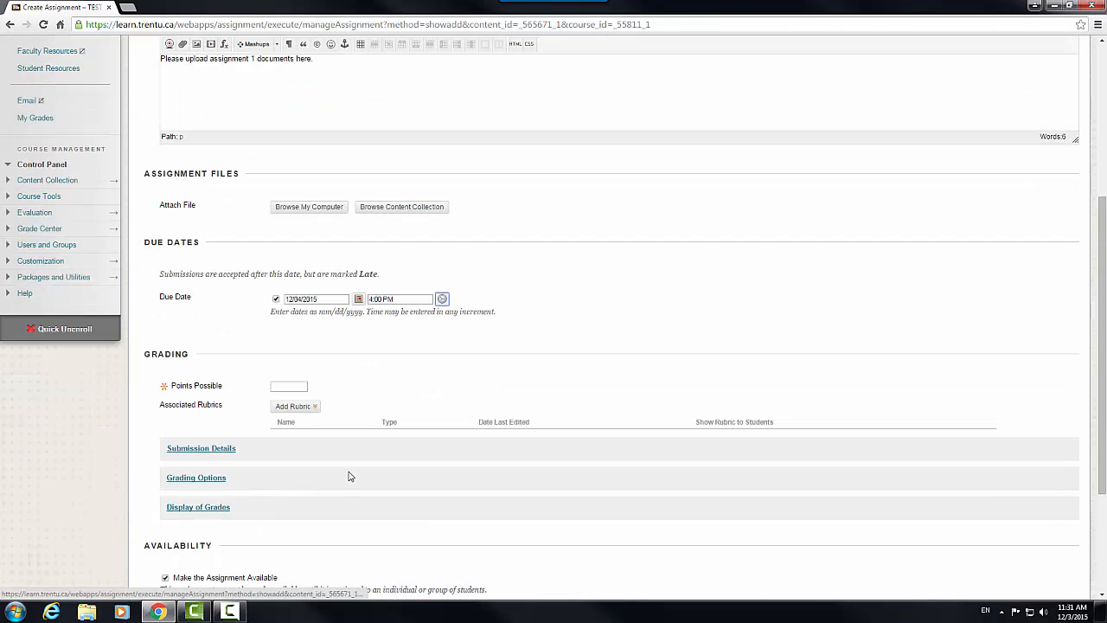
{"action": "left_click", "coordinate": [301, 407]}
{"action": "left_click", "coordinate": [301, 407]}
{"action": "left_click", "coordinate": [288, 386]}
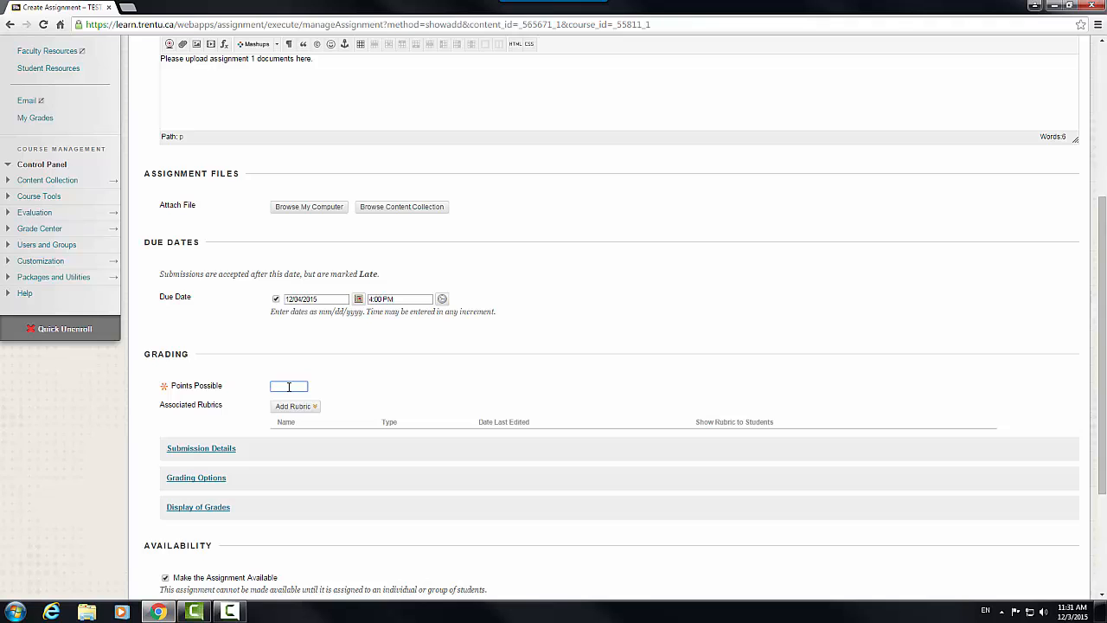
{"action": "type", "text": "100"}
{"action": "left_click", "coordinate": [291, 406]}
{"action": "left_click", "coordinate": [276, 409]}
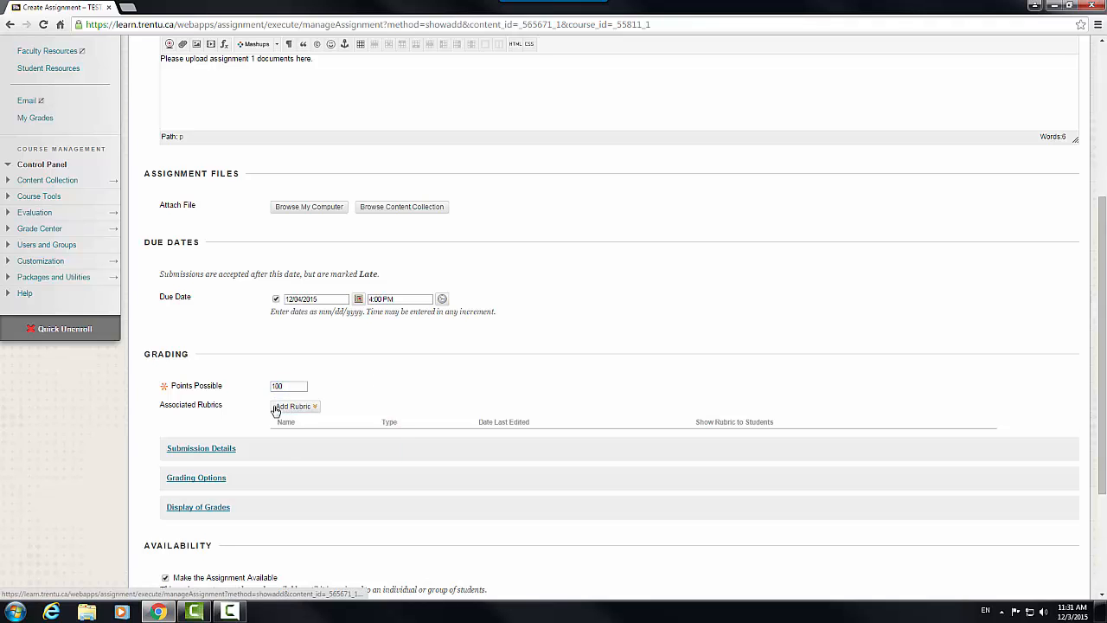
{"action": "left_click", "coordinate": [275, 408]}
{"action": "left_click", "coordinate": [291, 407]}
{"action": "scroll", "coordinate": [186, 410], "scroll_direction": "down", "scroll_amount": 1}
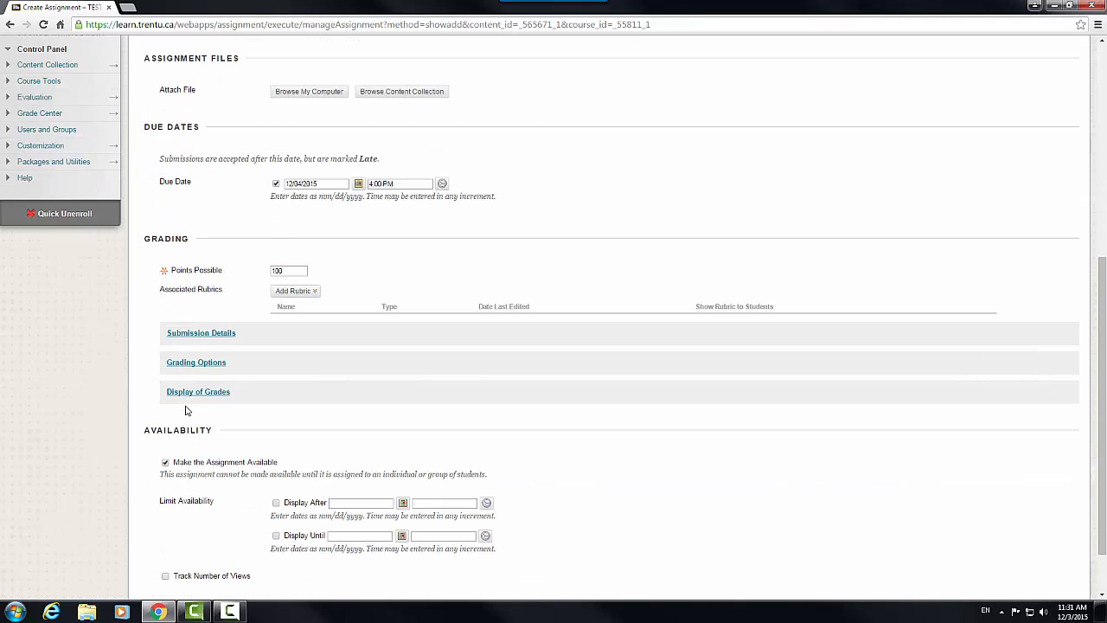
Step: Enable the SafeAssign plagiarism check in the submission details and submit the new assignment
{"action": "scroll", "coordinate": [186, 411], "scroll_direction": "down", "scroll_amount": 1}
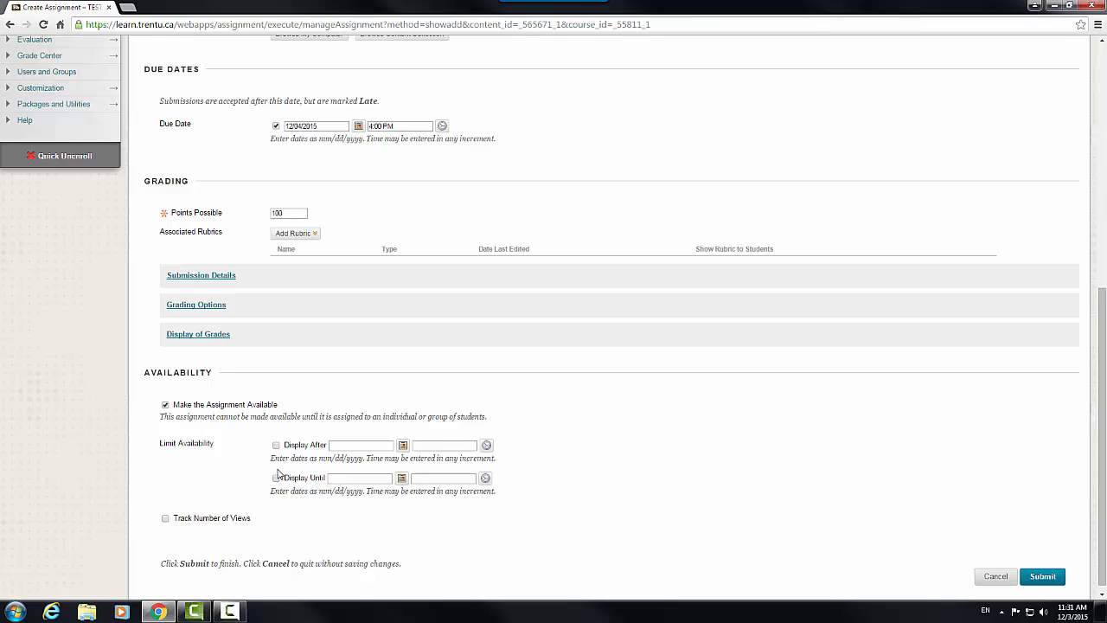
{"action": "left_click", "coordinate": [223, 285]}
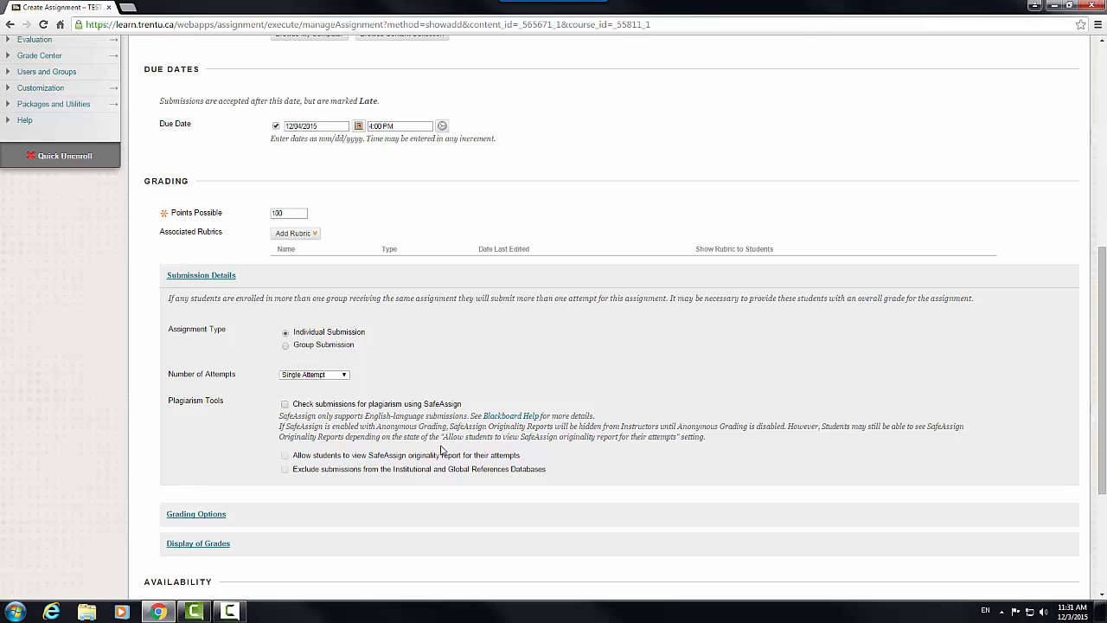
{"action": "left_click", "coordinate": [285, 405]}
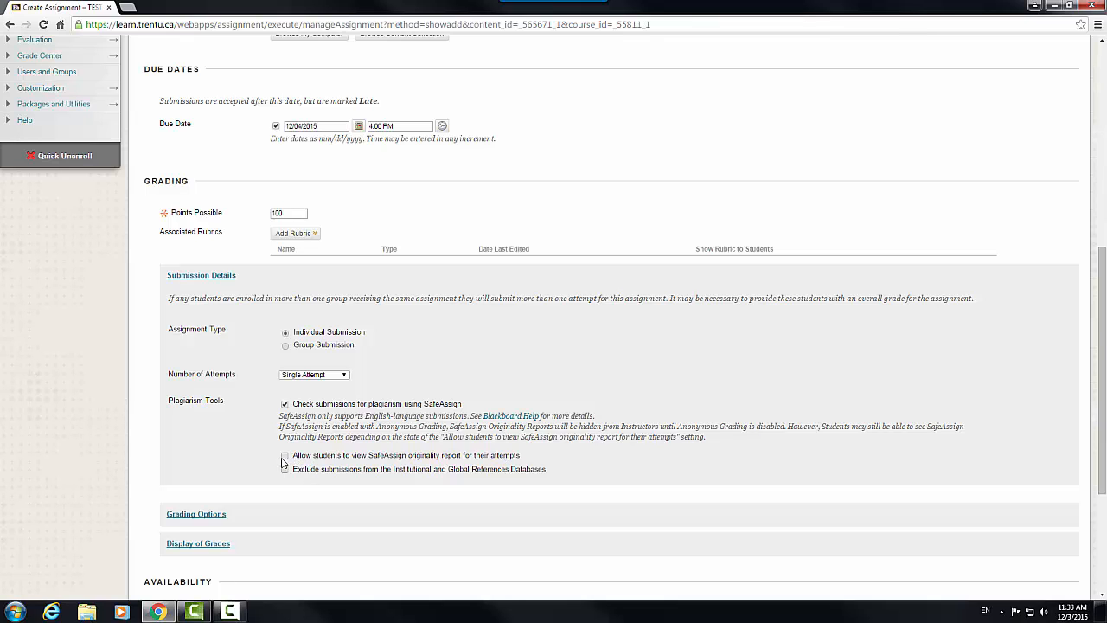
{"action": "scroll", "coordinate": [284, 463], "scroll_direction": "down", "scroll_amount": 3}
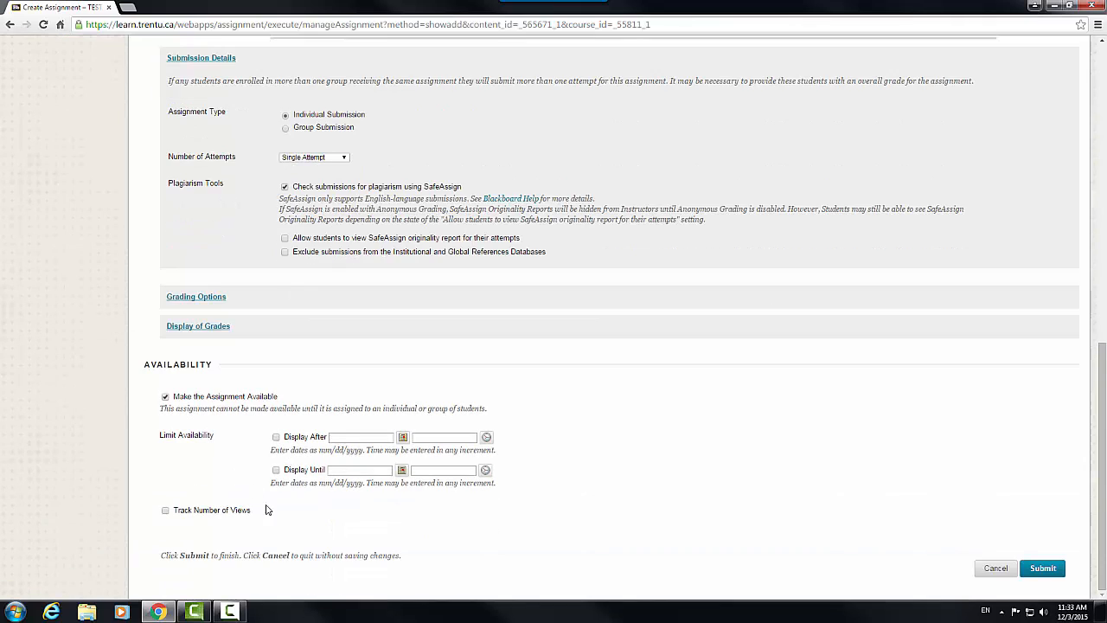
{"action": "left_click", "coordinate": [1043, 569]}
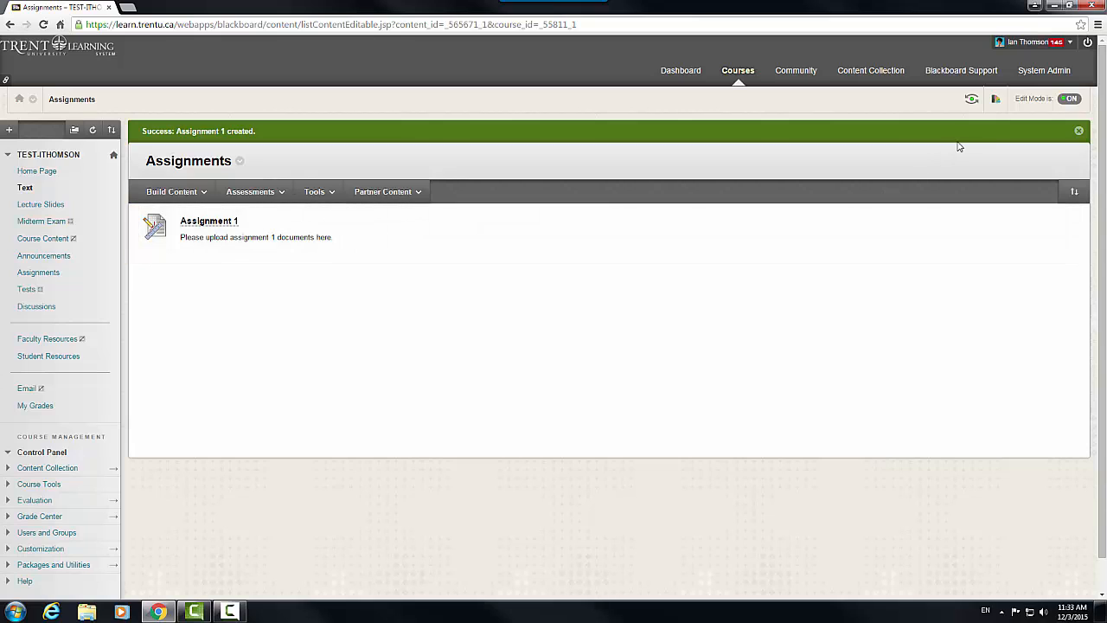
Step: Enter student preview mode and open Assignment 1 from the course's Assignments area
{"action": "left_click", "coordinate": [971, 101]}
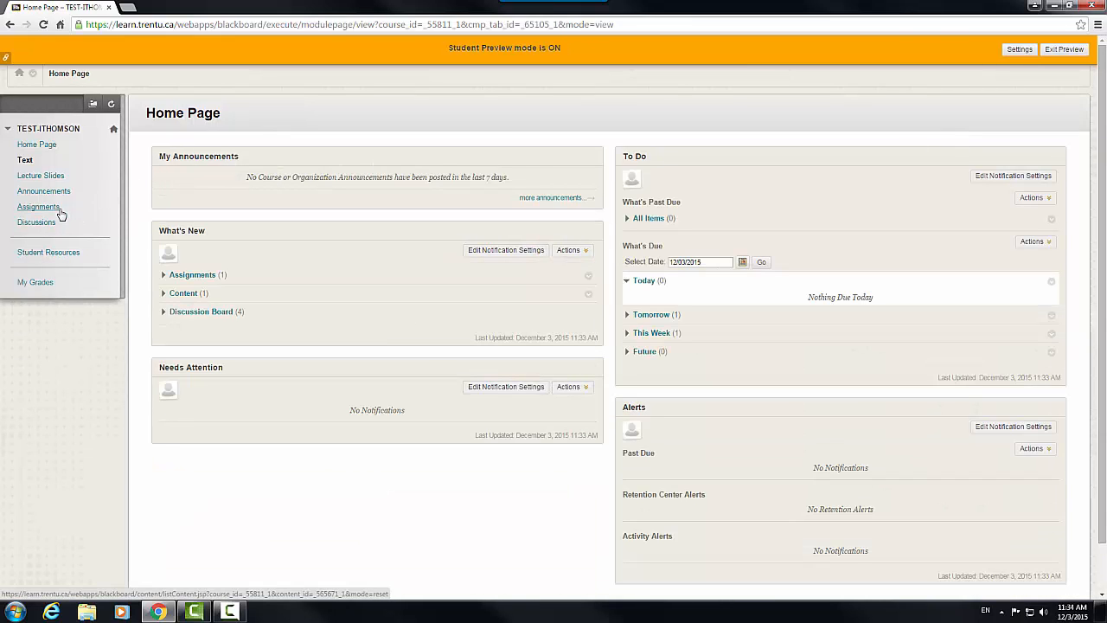
{"action": "left_click", "coordinate": [60, 212]}
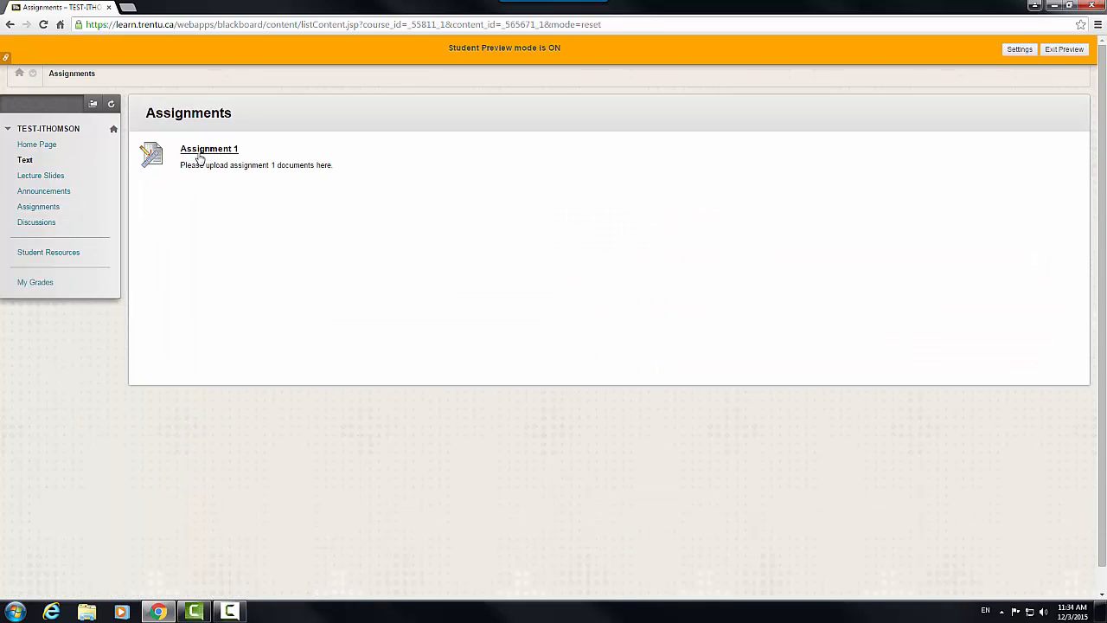
{"action": "left_click", "coordinate": [206, 150]}
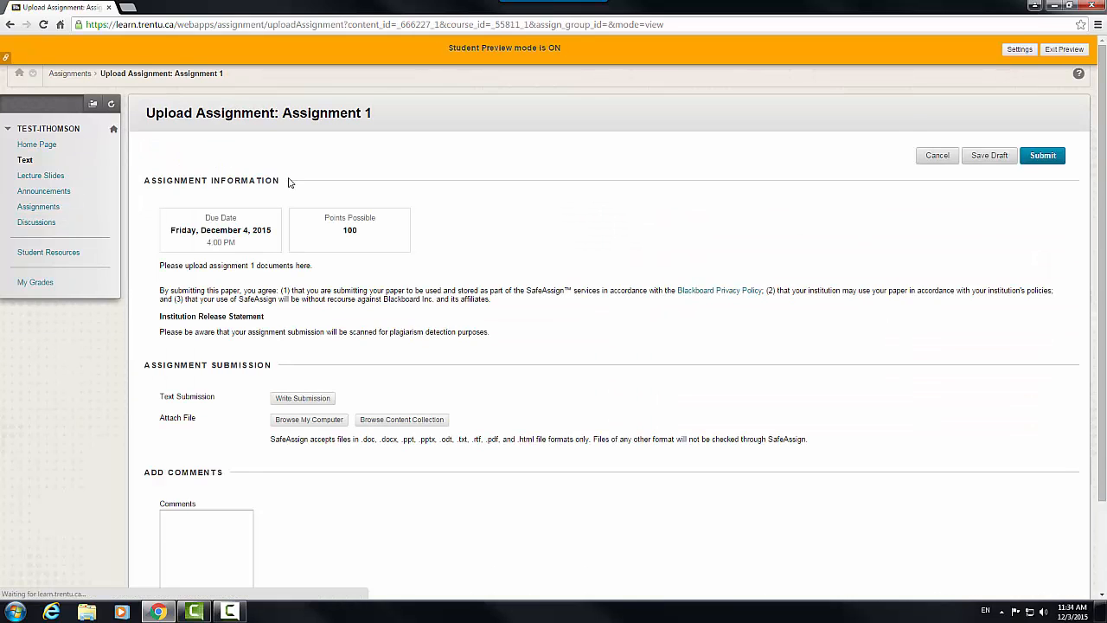
Step: Attach the TechBulletin text file from the computer, submit it for Assignment 1, and leave the submission review
{"action": "left_click", "coordinate": [315, 422]}
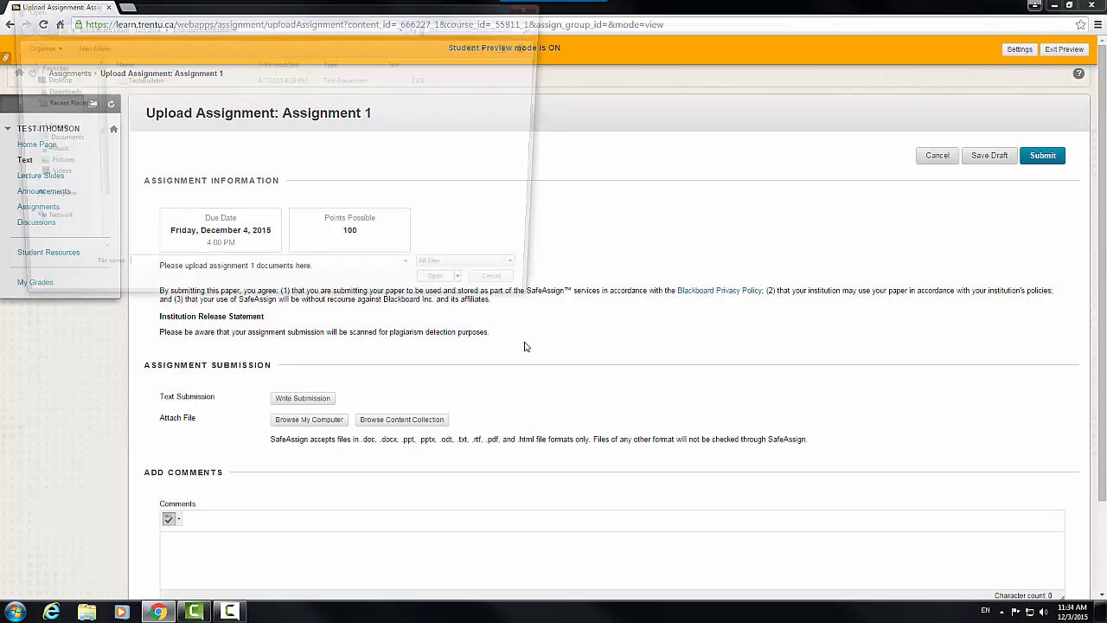
{"action": "double_click", "coordinate": [142, 81]}
{"action": "scroll", "coordinate": [1013, 363], "scroll_direction": "down", "scroll_amount": 3}
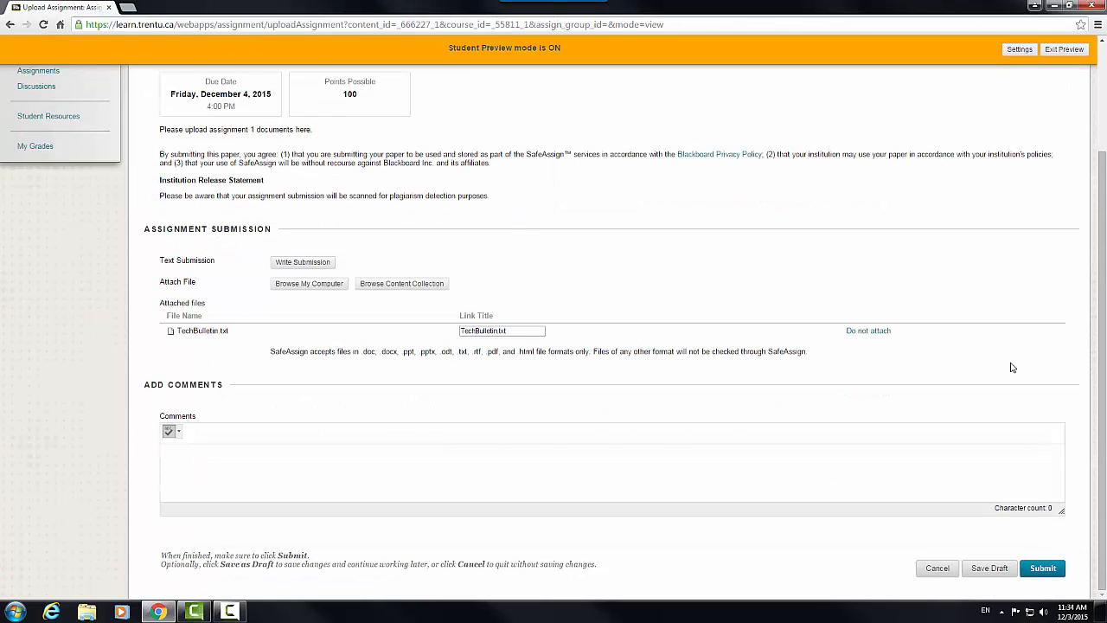
{"action": "left_click", "coordinate": [1044, 571]}
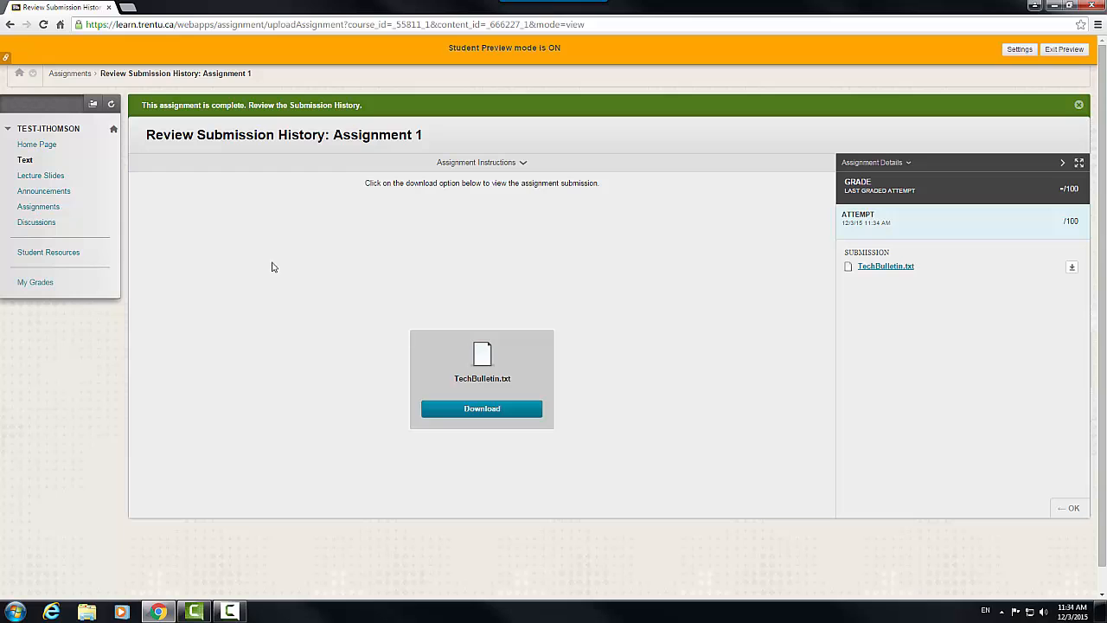
{"action": "left_click", "coordinate": [1069, 508]}
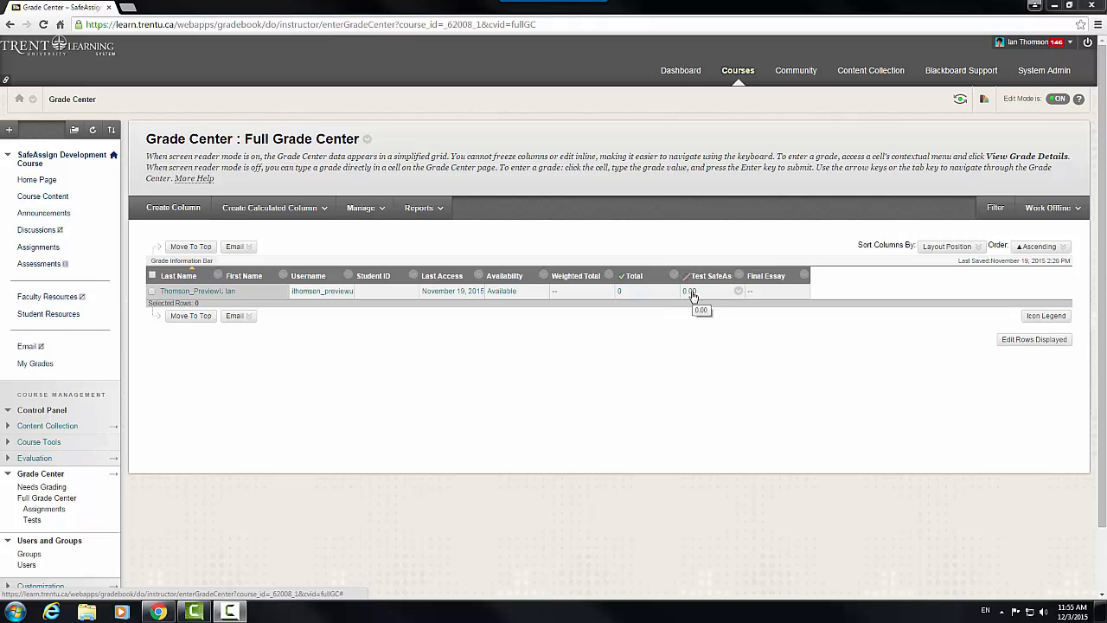
Step: Open the student's 11/17/15 attempt in the Test SafeAssign grade column and download the submitted William Shakespeare Essay.docx
{"action": "left_click", "coordinate": [739, 292]}
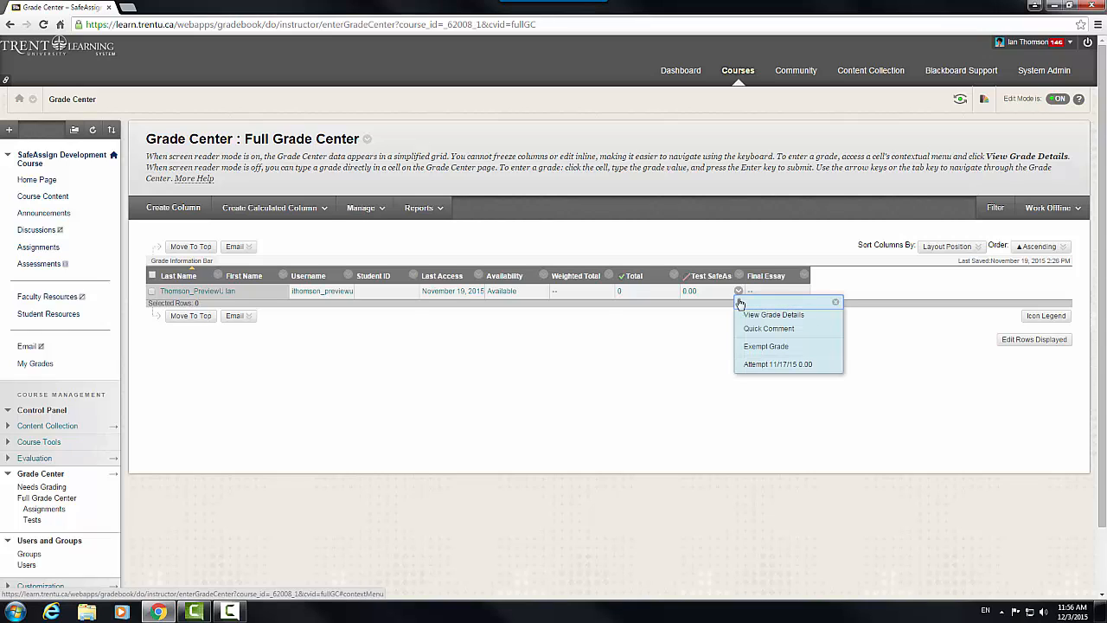
{"action": "left_click", "coordinate": [768, 364]}
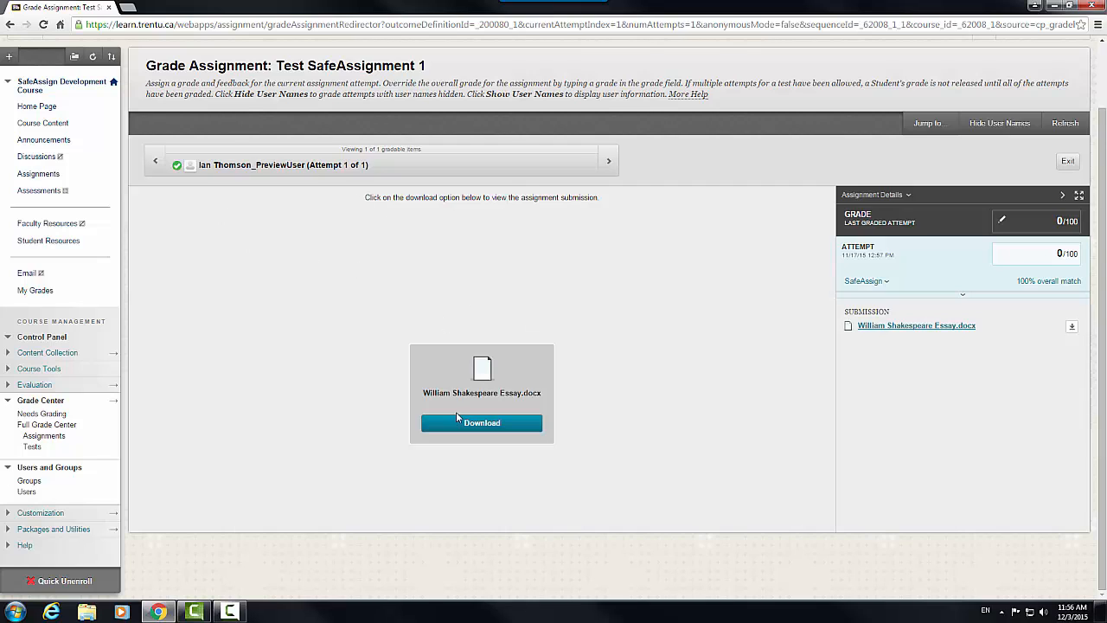
{"action": "left_click", "coordinate": [510, 429]}
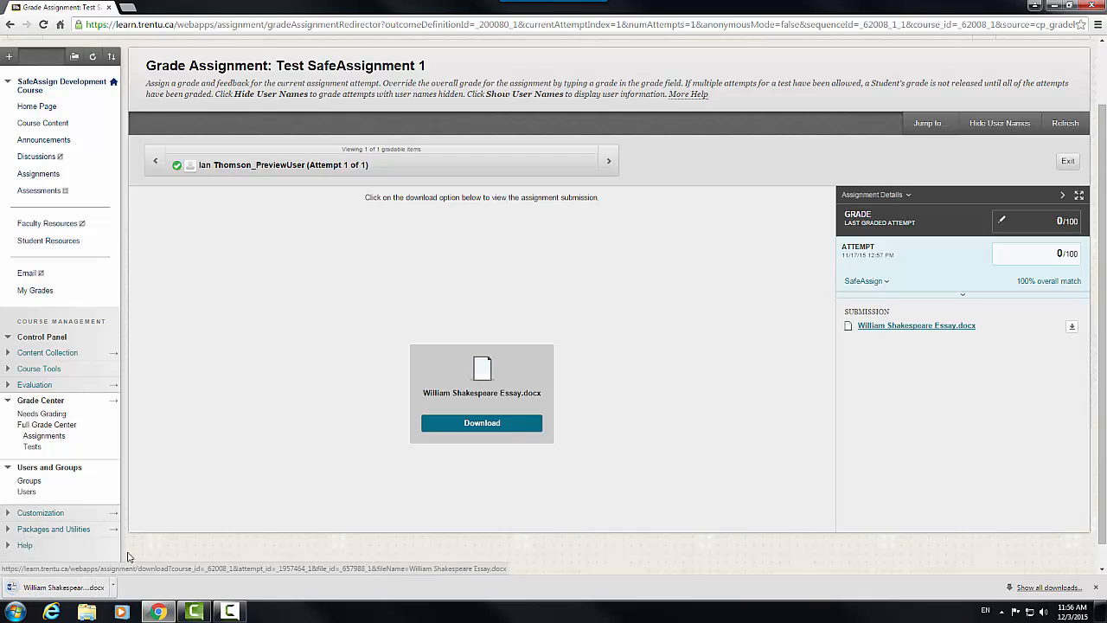
Step: Open the downloaded William Shakespeare Essay.docx in Word, look through its pages, and close it
{"action": "left_click", "coordinate": [93, 594]}
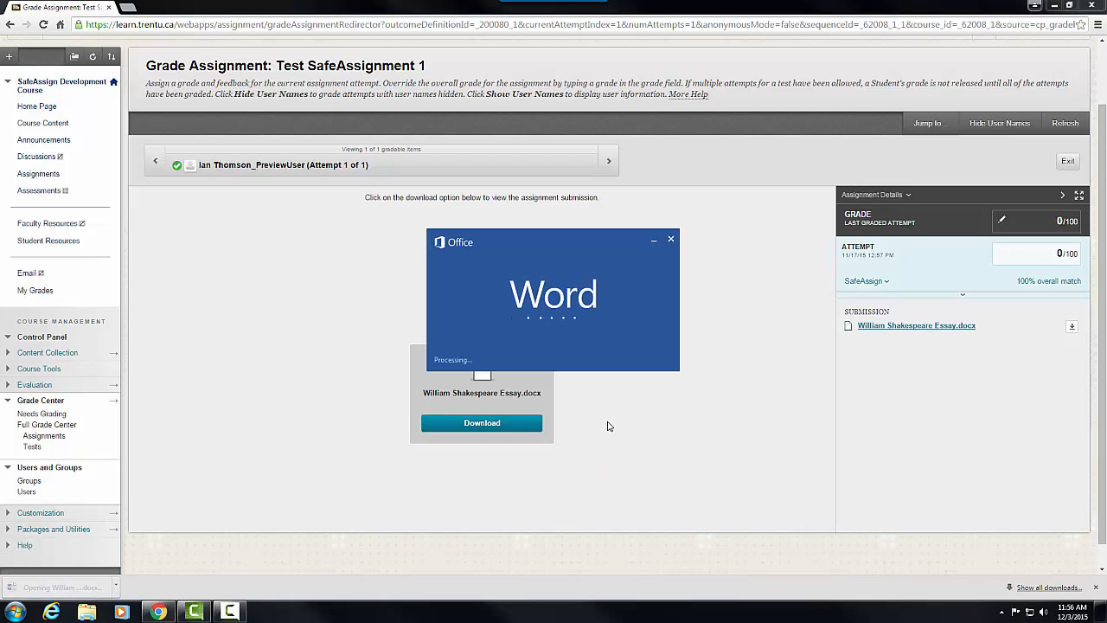
{"action": "scroll", "coordinate": [489, 404], "scroll_direction": "down", "scroll_amount": 2}
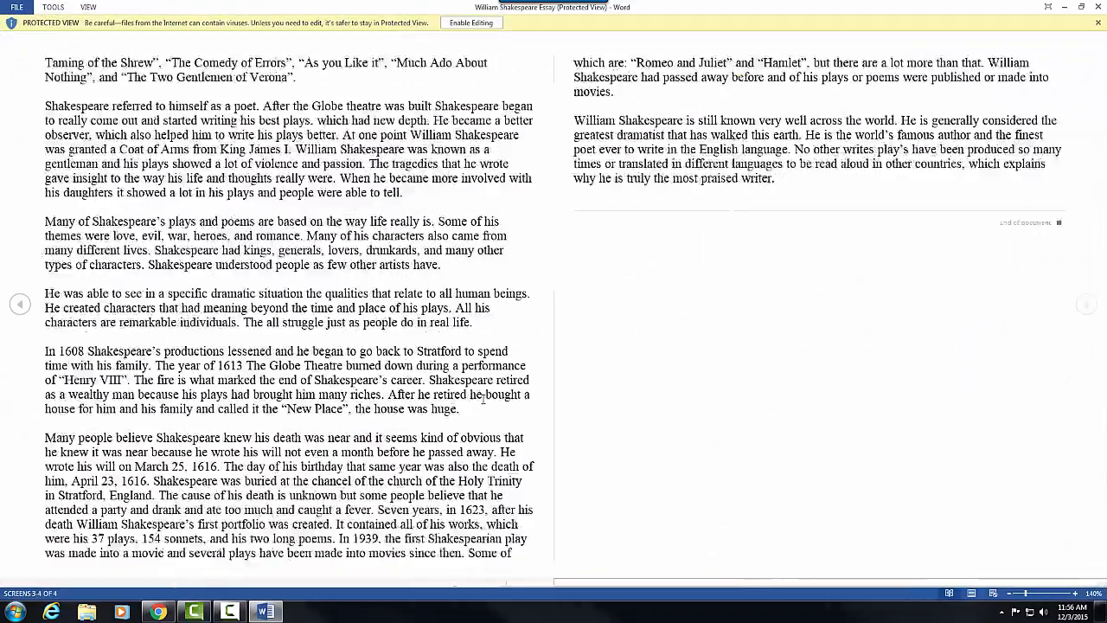
{"action": "scroll", "coordinate": [488, 404], "scroll_direction": "up", "scroll_amount": 2}
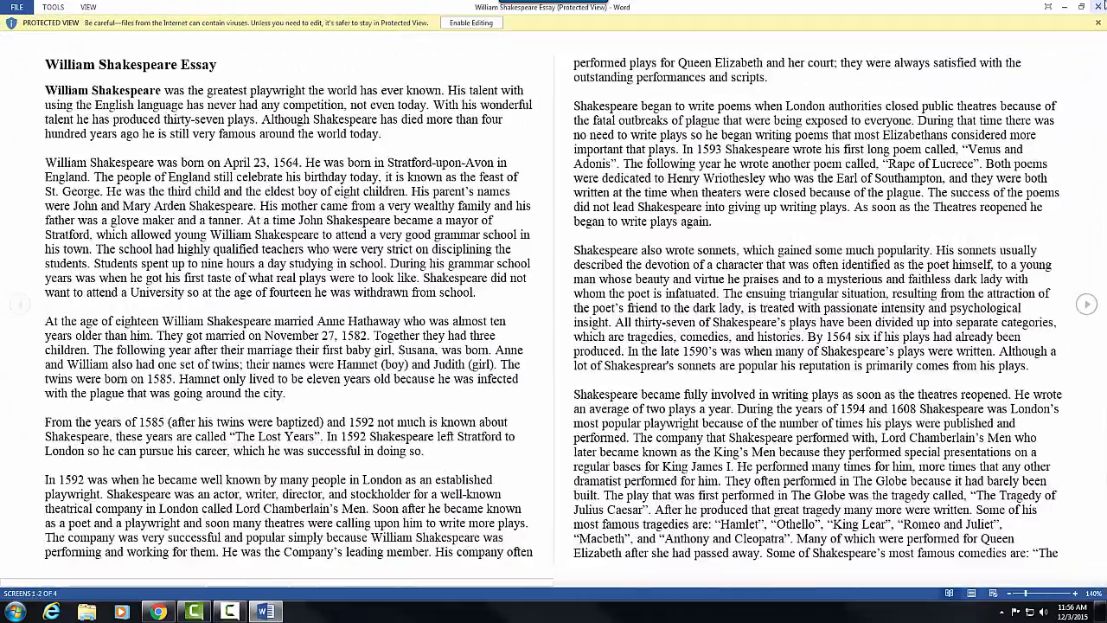
{"action": "left_click", "coordinate": [1098, 7]}
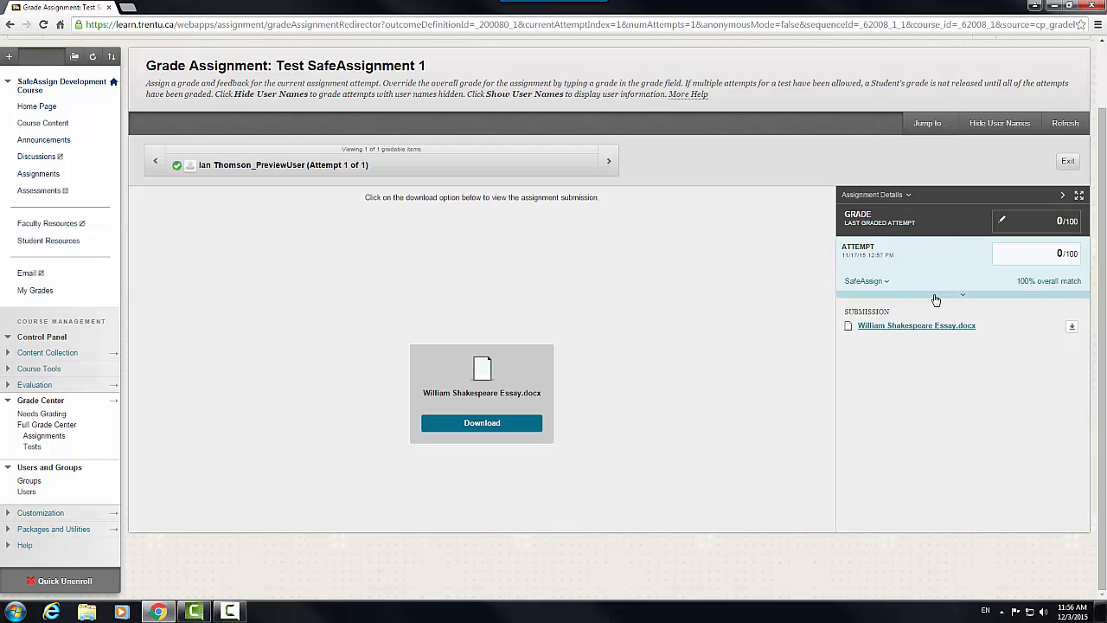
Step: Set the grade of the Test SafeAssignment 1 attempt to 15 out of 100
{"action": "left_click", "coordinate": [1026, 258]}
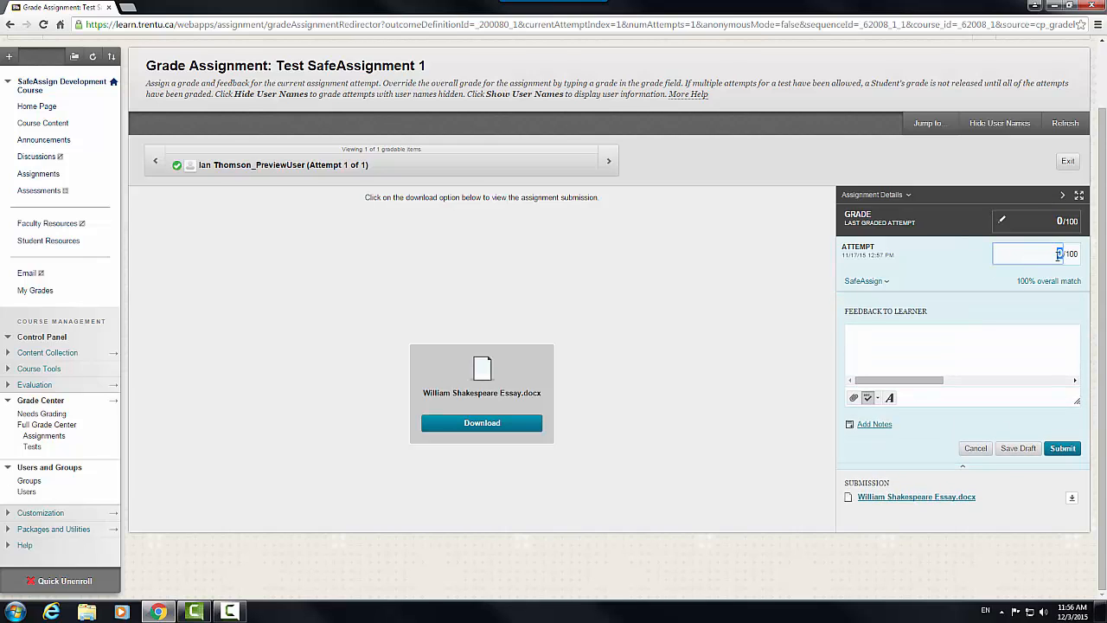
{"action": "type", "text": "15"}
{"action": "left_click", "coordinate": [972, 363]}
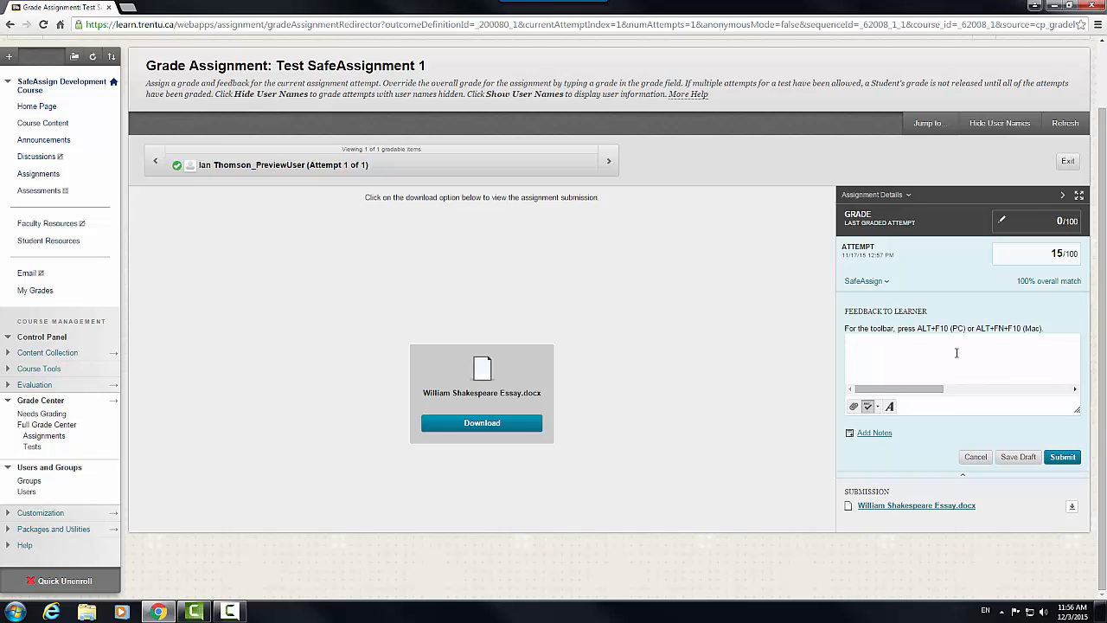
{"action": "type", "text": "Great Job"}
{"action": "key", "text": "Return"}
{"action": "key", "text": "Return"}
{"action": "key", "text": "BackSpace"}
{"action": "key", "text": "BackSpace"}
{"action": "key", "text": "BackSpace"}
{"action": "key", "text": "BackSpace"}
{"action": "key", "text": "BackSpace"}
{"action": "key", "text": "BackSpace"}
{"action": "key", "text": "BackSpace"}
{"action": "key", "text": "BackSpace"}
{"action": "key", "text": "BackSpace"}
{"action": "key", "text": "BackSpace"}
{"action": "key", "text": "BackSpace"}
{"action": "type", "text": "Some improvement"}
{"action": "key", "text": "BackSpace"}
{"action": "key", "text": "BackSpace"}
{"action": "key", "text": "BackSpace"}
{"action": "key", "text": "BackSpace"}
{"action": "key", "text": "BackSpace"}
{"action": "key", "text": "BackSpace"}
{"action": "key", "text": "BackSpace"}
{"action": "key", "text": "BackSpace"}
{"action": "key", "text": "BackSpace"}
{"action": "key", "text": "BackSpace"}
{"action": "key", "text": "BackSpace"}
{"action": "key", "text": "BackSpace"}
{"action": "key", "text": "BackSpace"}
{"action": "key", "text": "BackSpace"}
{"action": "key", "text": "BackSpace"}
{"action": "key", "text": "BackSpace"}
Step: Open the file attachment dialog for the learner feedback and cancel it without attaching anything
{"action": "left_click", "coordinate": [853, 409]}
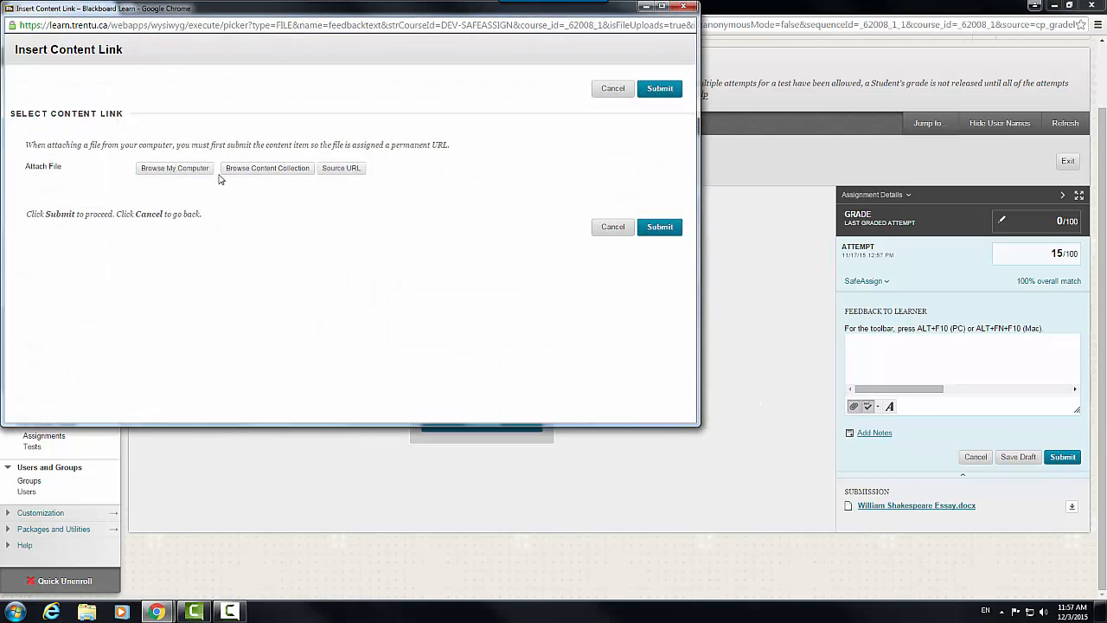
{"action": "left_click", "coordinate": [611, 229]}
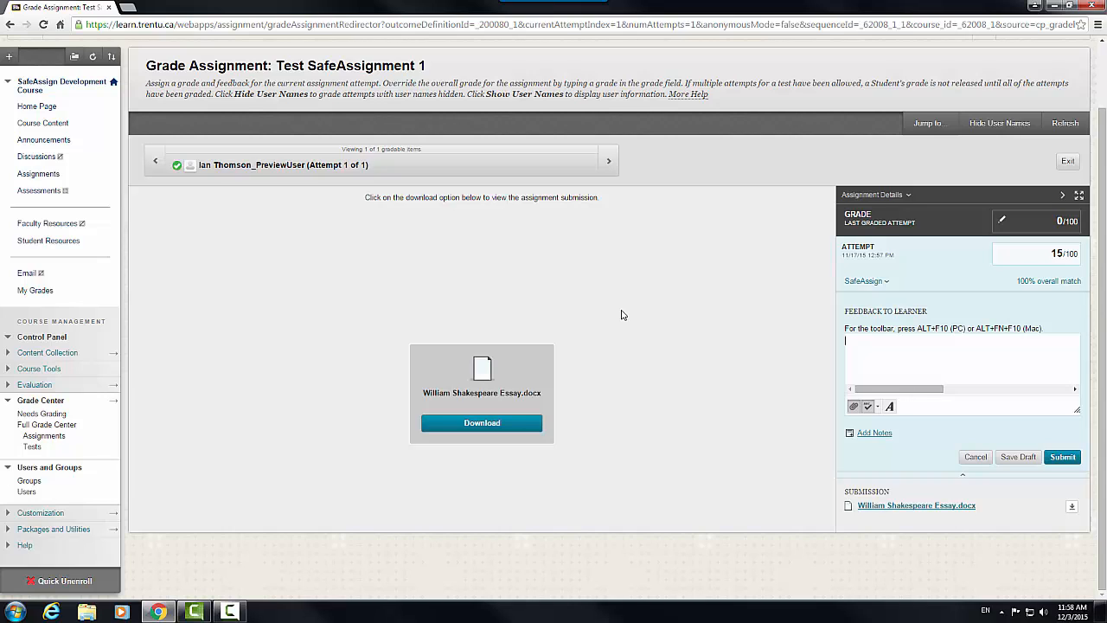
Step: Expand the attempt's SafeAssign details, check the match for William Shakespeare Essay.docx, and open its originality report
{"action": "left_click", "coordinate": [868, 289]}
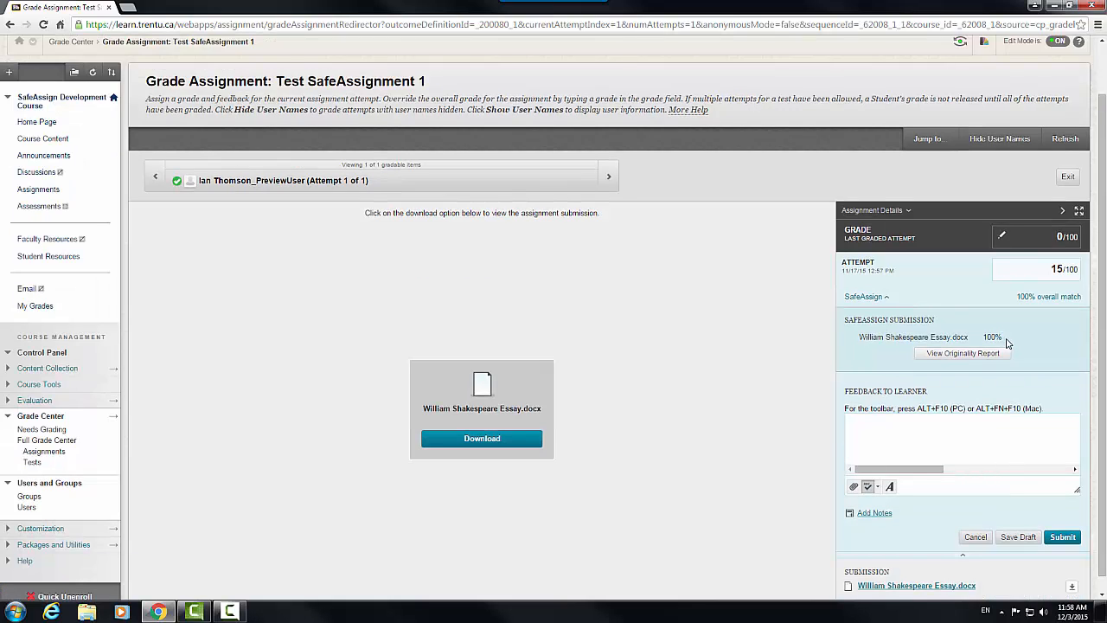
{"action": "left_click_drag", "start_coordinate": [1009, 343], "coordinate": [861, 338]}
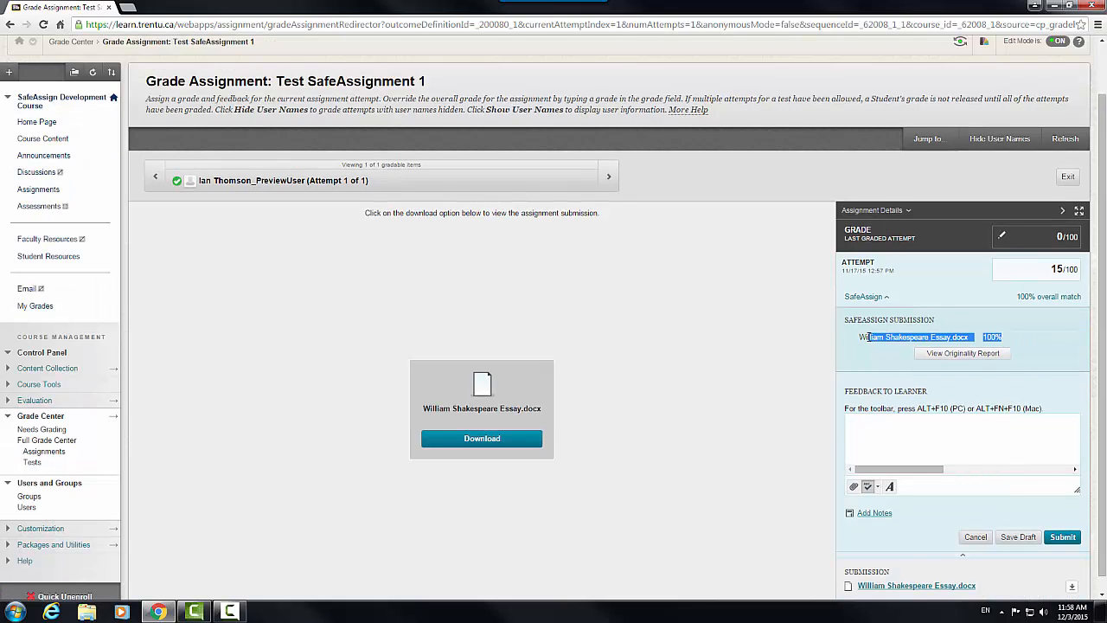
{"action": "left_click", "coordinate": [986, 337]}
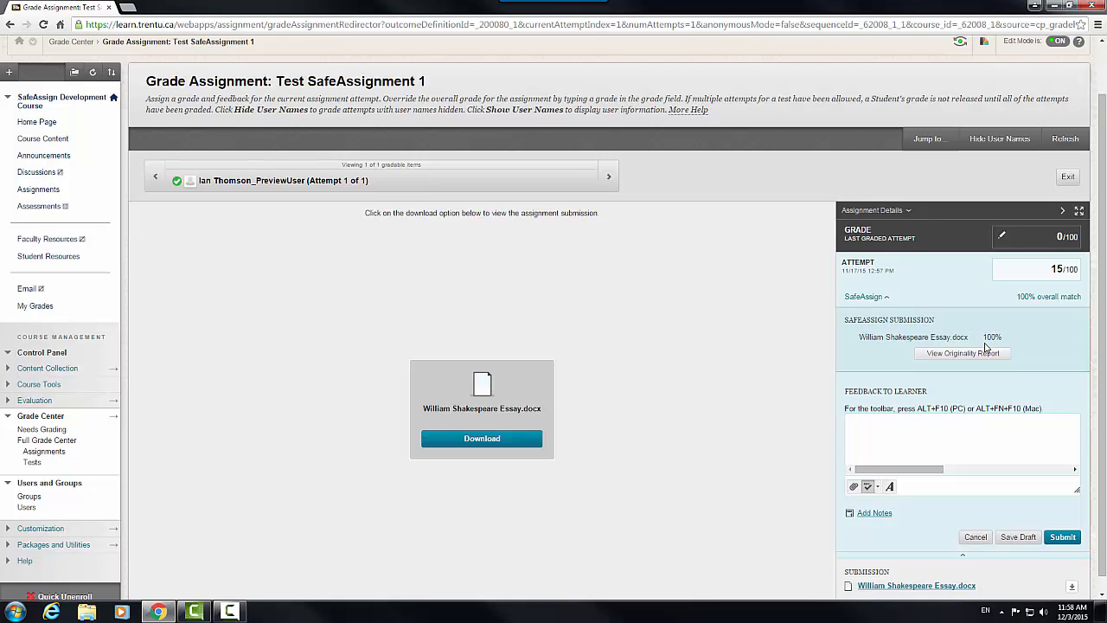
{"action": "left_click_drag", "start_coordinate": [983, 337], "coordinate": [999, 337]}
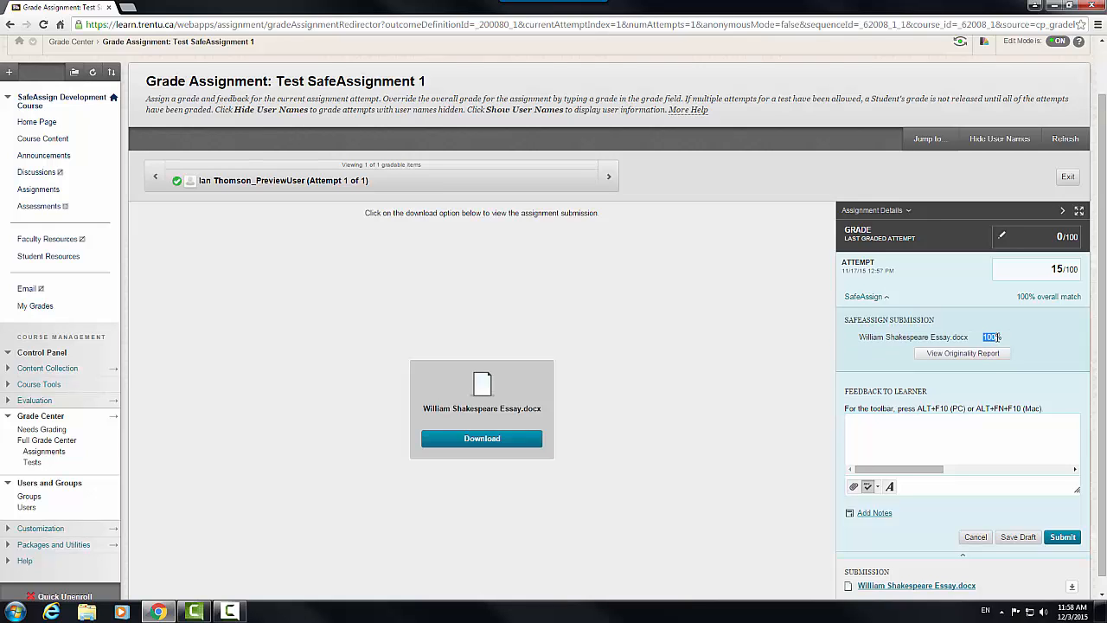
{"action": "left_click", "coordinate": [998, 355]}
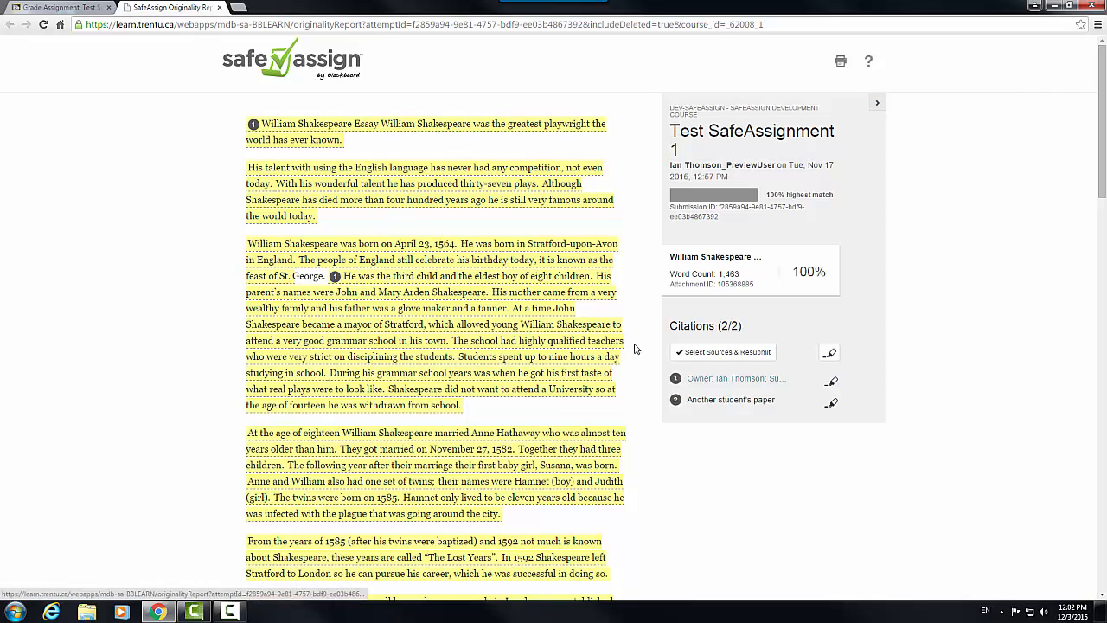
Step: Expand the flagged sentence "He was the third child and the eldest boy of eight children" and compare the uploaded text with its source
{"action": "left_click", "coordinate": [465, 277]}
{"action": "left_click_drag", "start_coordinate": [280, 334], "coordinate": [610, 353]}
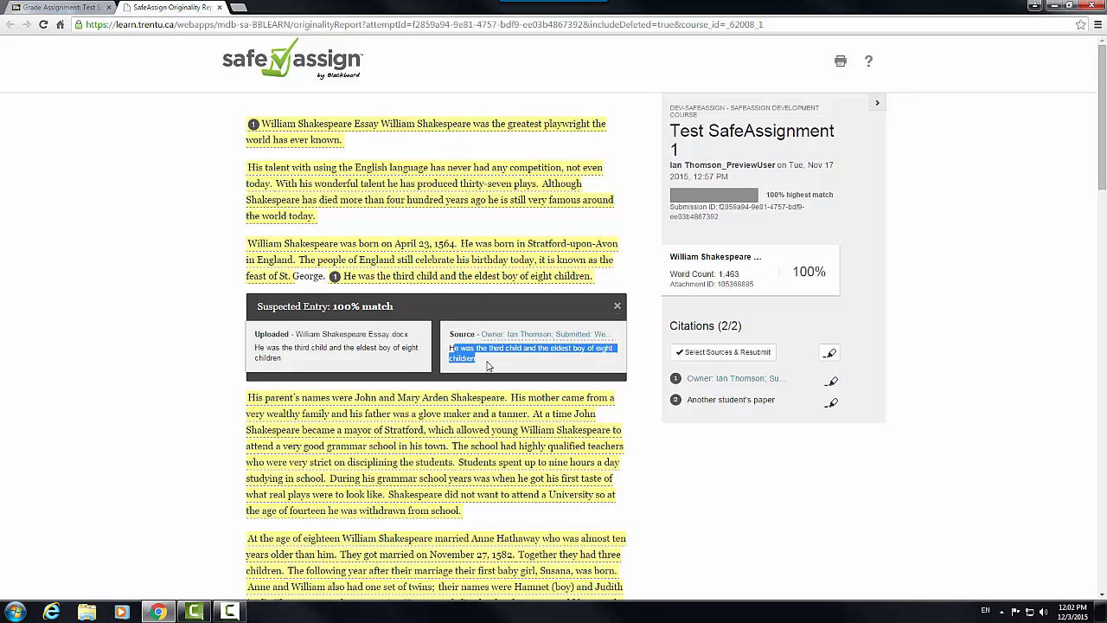
{"action": "left_click_drag", "start_coordinate": [256, 348], "coordinate": [371, 351]}
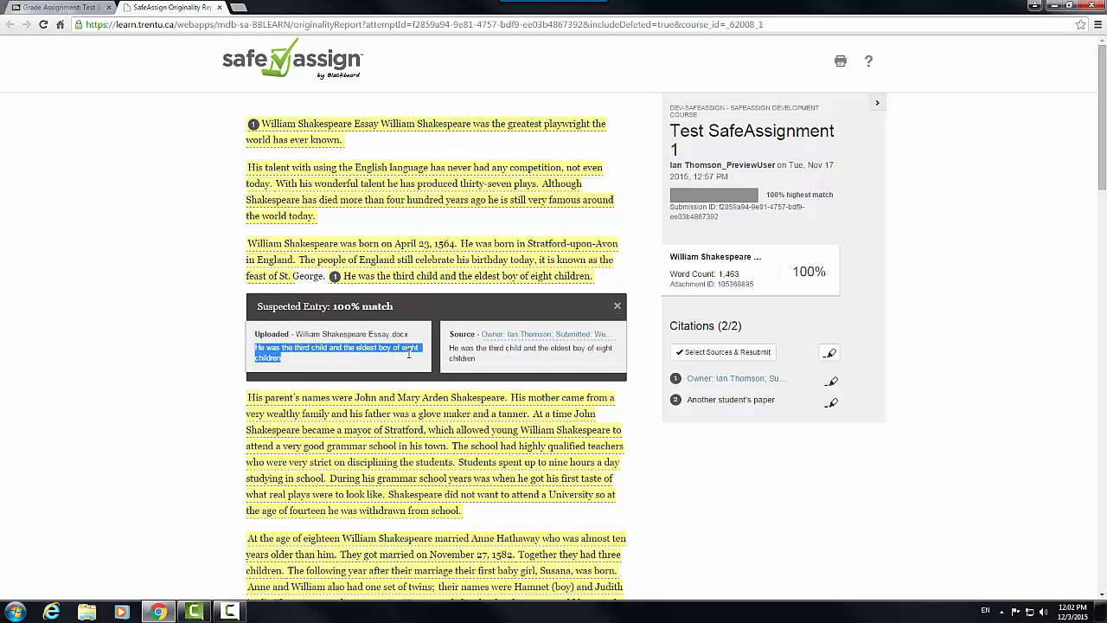
{"action": "left_click", "coordinate": [409, 358]}
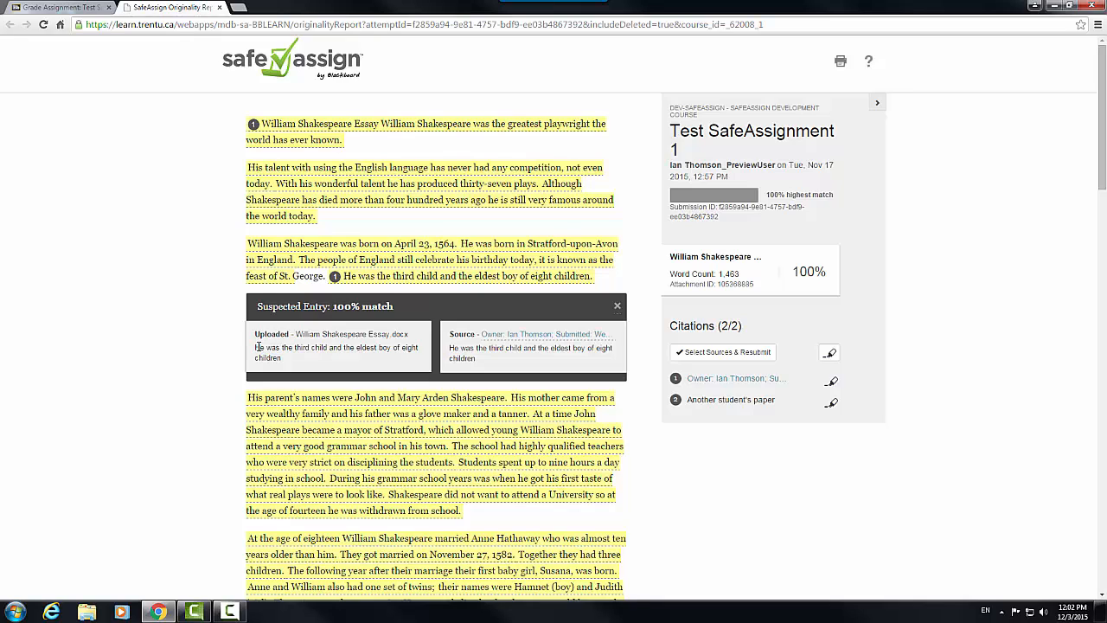
{"action": "left_click_drag", "start_coordinate": [256, 346], "coordinate": [420, 358]}
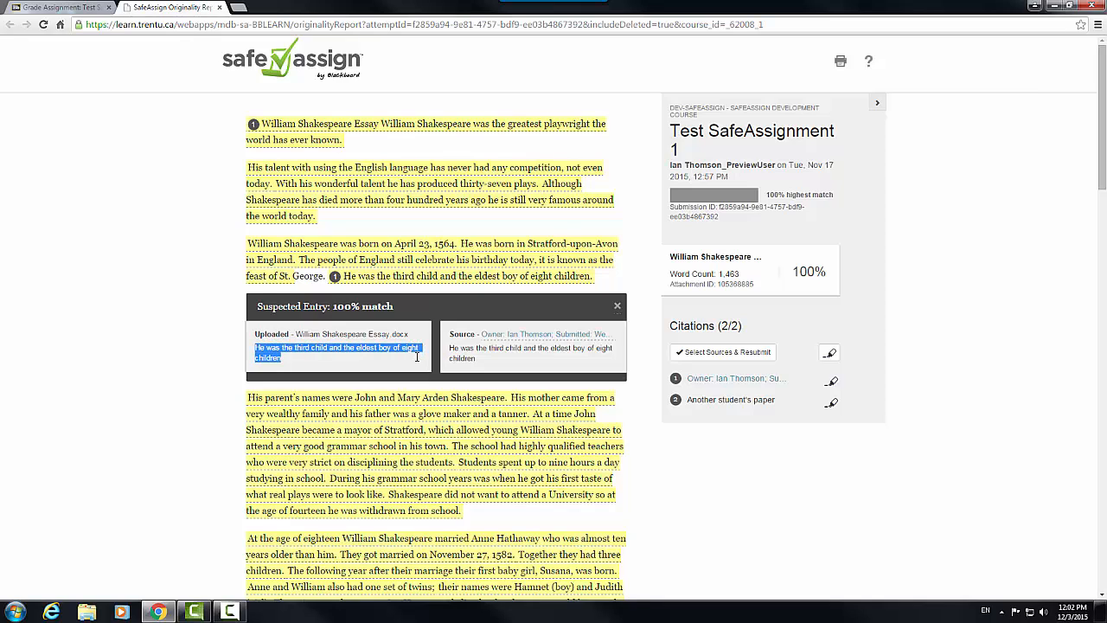
{"action": "left_click", "coordinate": [419, 360]}
{"action": "scroll", "coordinate": [419, 449], "scroll_direction": "down", "scroll_amount": 4}
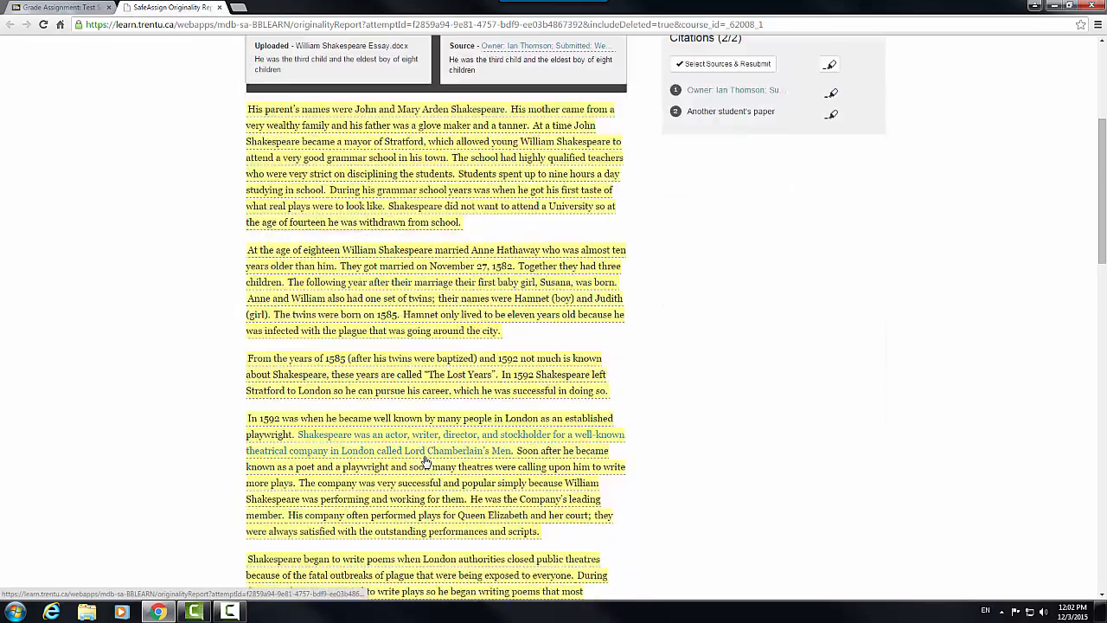
{"action": "scroll", "coordinate": [423, 454], "scroll_direction": "up", "scroll_amount": 3}
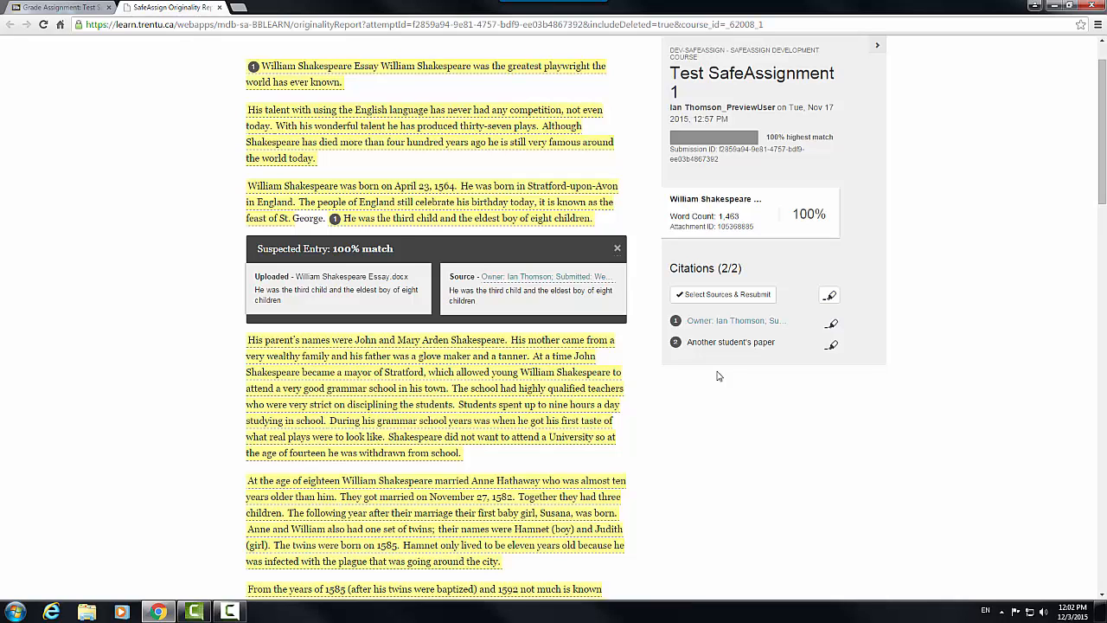
Step: Open the first cited source paper, check its submission date, read through its text, and close it
{"action": "left_click", "coordinate": [715, 322]}
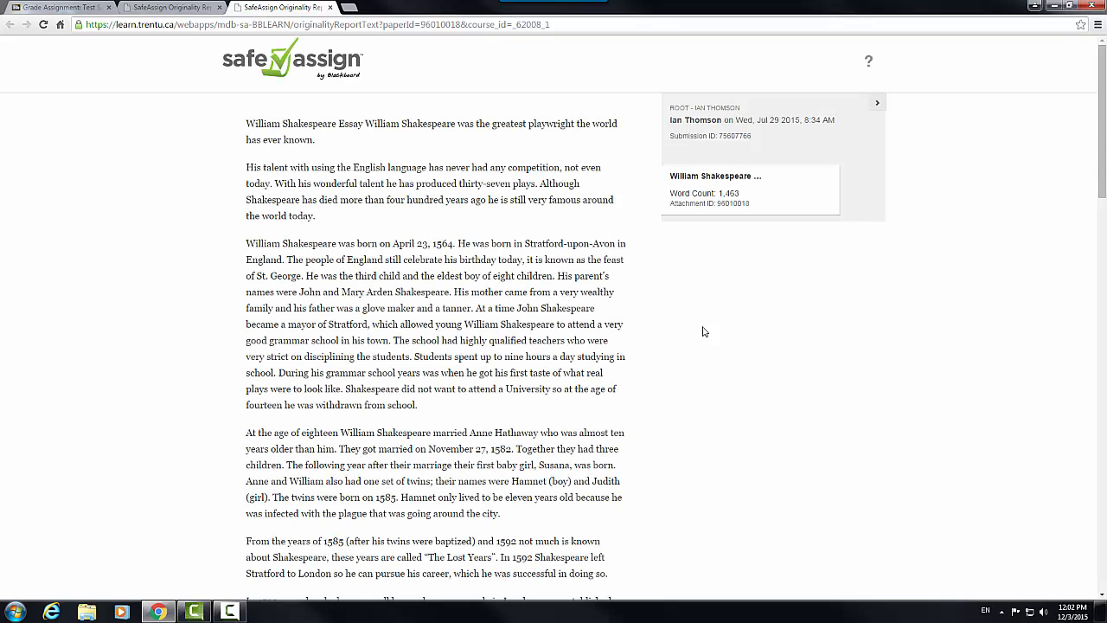
{"action": "left_click_drag", "start_coordinate": [675, 120], "coordinate": [837, 121]}
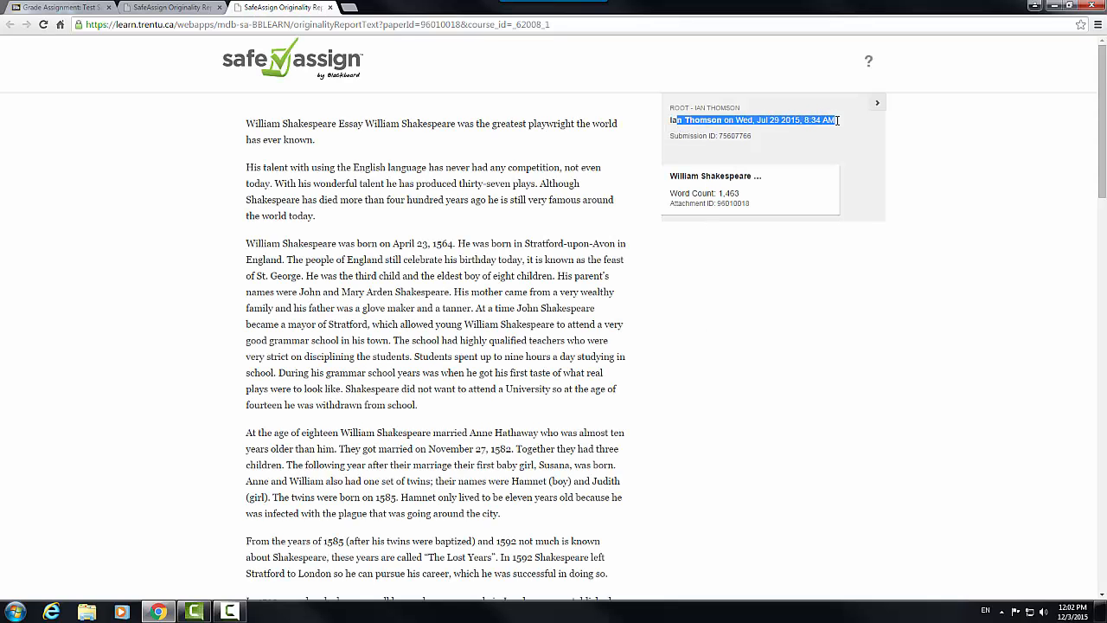
{"action": "left_click", "coordinate": [769, 121]}
{"action": "left_click_drag", "start_coordinate": [735, 122], "coordinate": [839, 120]}
{"action": "left_click", "coordinate": [839, 119]}
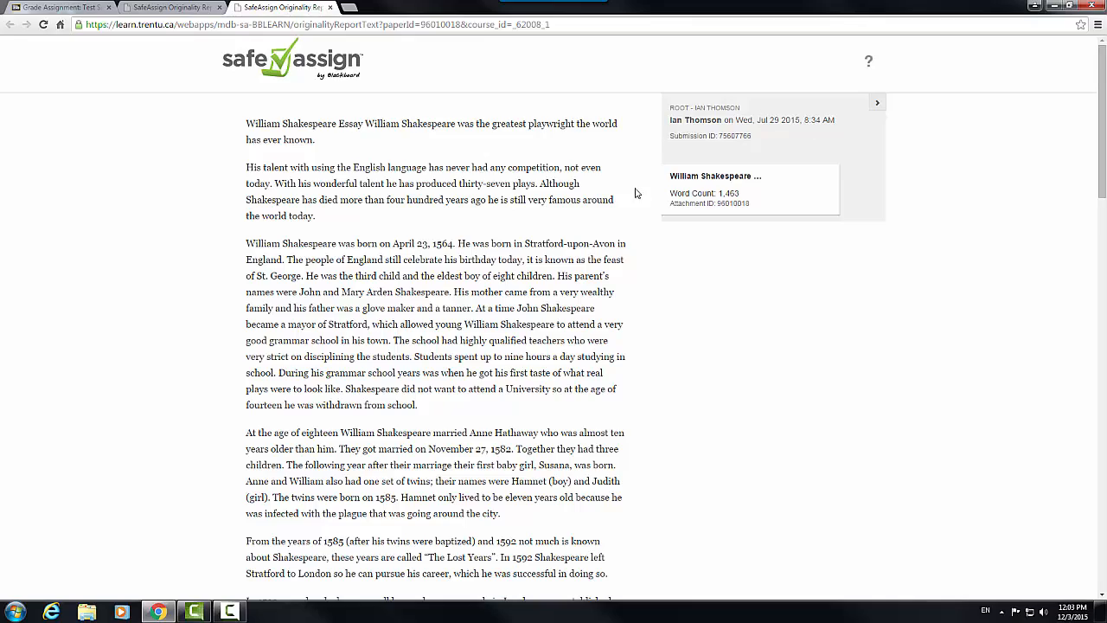
{"action": "scroll", "coordinate": [544, 205], "scroll_direction": "down", "scroll_amount": 2}
{"action": "scroll", "coordinate": [544, 205], "scroll_direction": "down", "scroll_amount": 10}
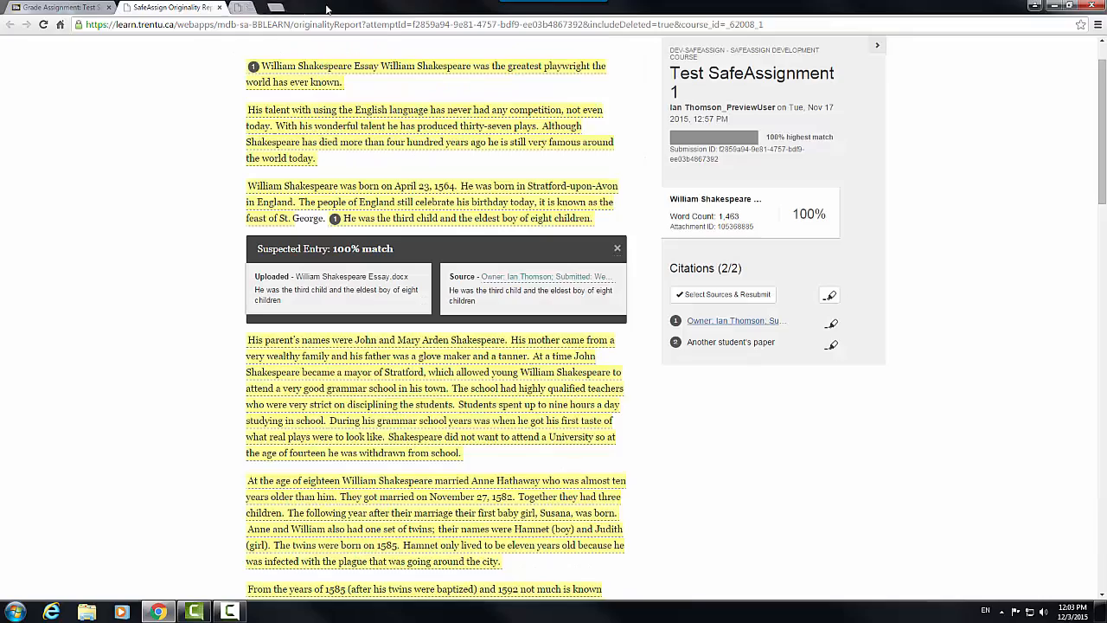
{"action": "left_click", "coordinate": [329, 8]}
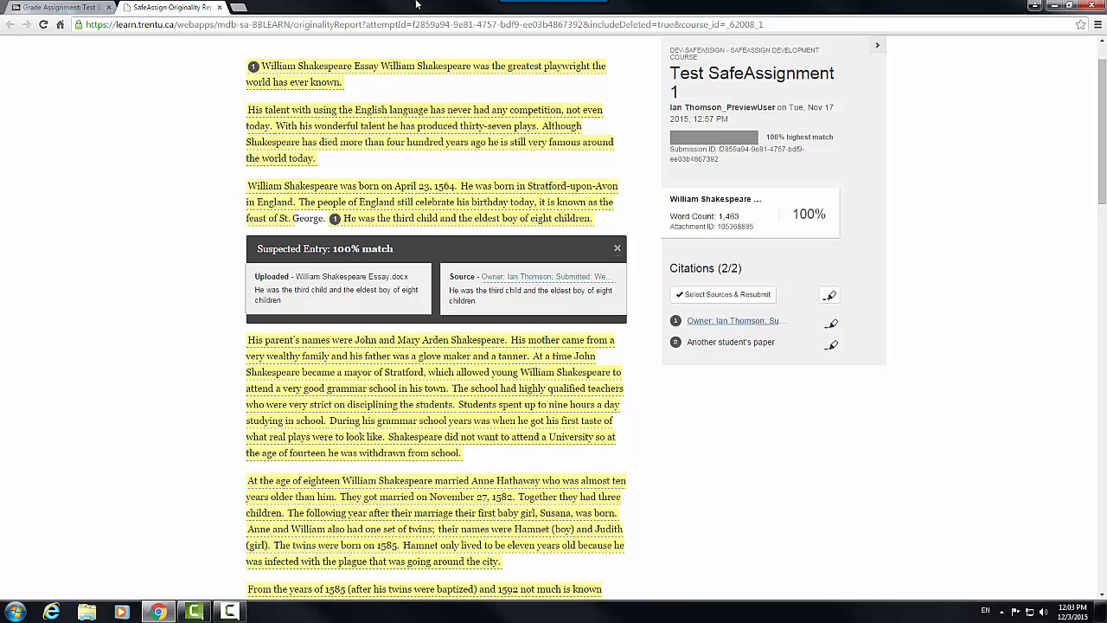
Step: Examine the second citation, "Another student's paper", in the originality report's citation list
{"action": "left_click", "coordinate": [692, 344]}
{"action": "left_click_drag", "start_coordinate": [773, 352], "coordinate": [773, 341]}
{"action": "left_click", "coordinate": [774, 342]}
{"action": "left_click_drag", "start_coordinate": [690, 342], "coordinate": [765, 343]}
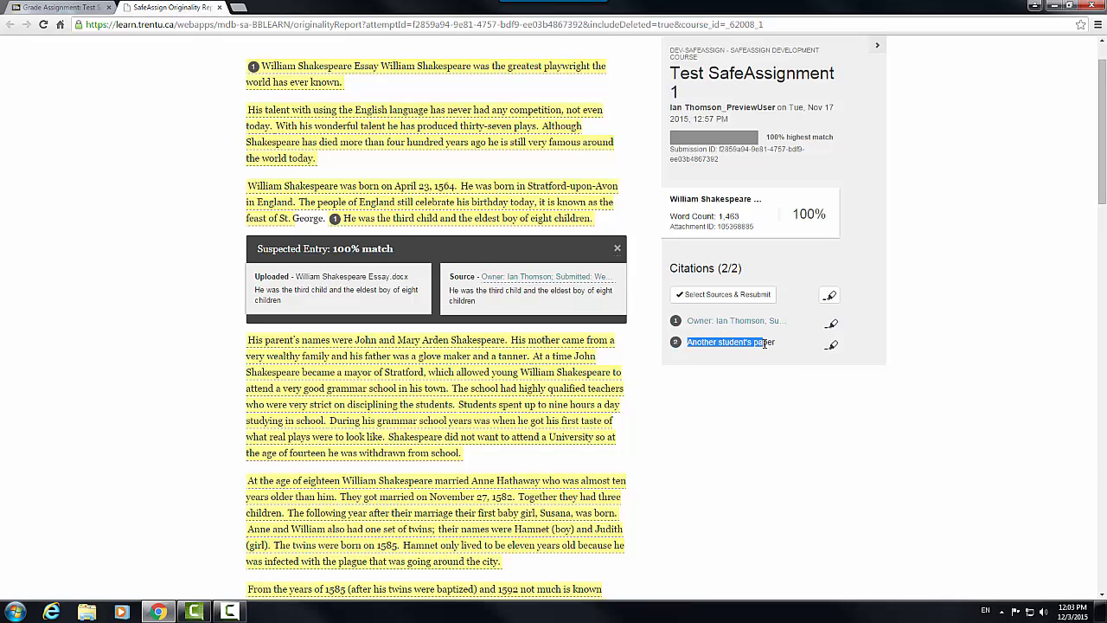
Step: Toggle the citation highlighting, leave it hidden, and look through the whole essay text in the originality report
{"action": "left_click", "coordinate": [832, 336]}
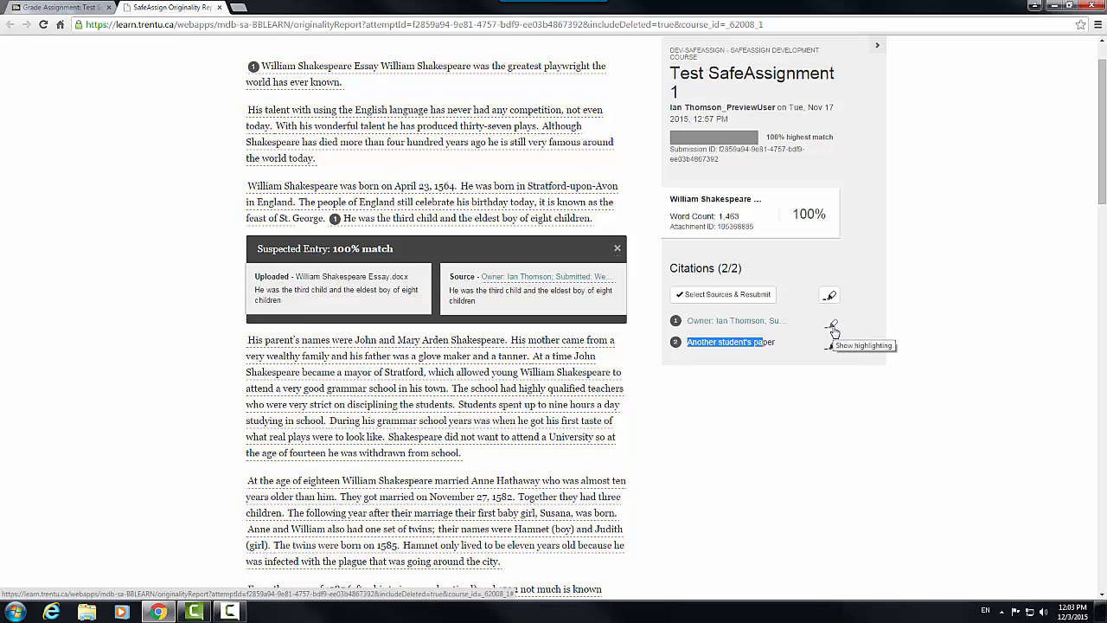
{"action": "left_click", "coordinate": [832, 343]}
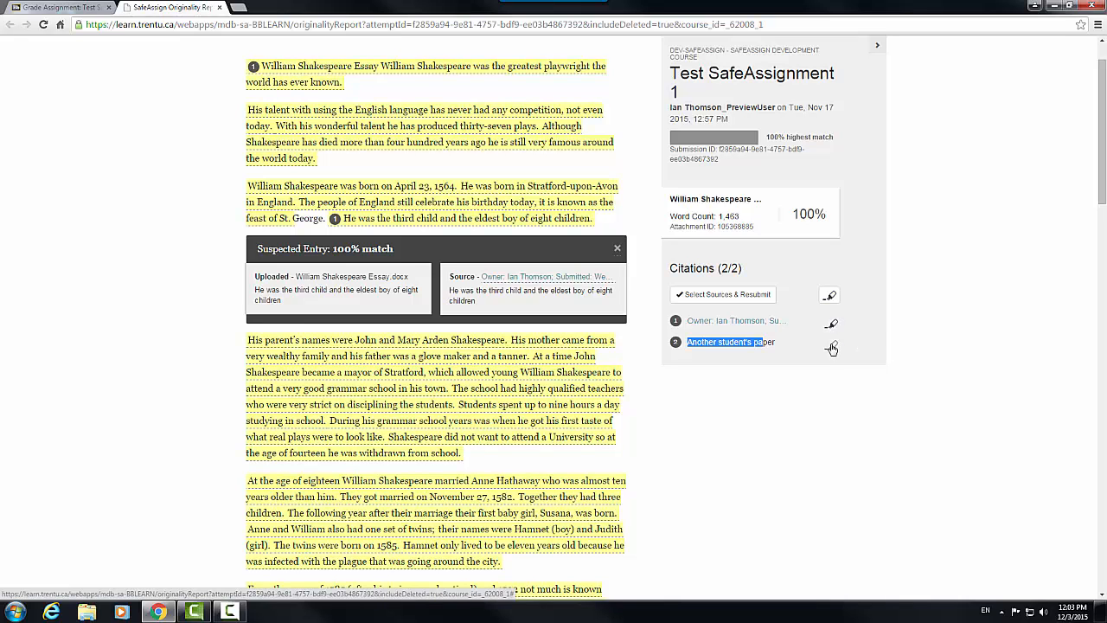
{"action": "left_click", "coordinate": [832, 337]}
{"action": "scroll", "coordinate": [833, 332], "scroll_direction": "down", "scroll_amount": 5}
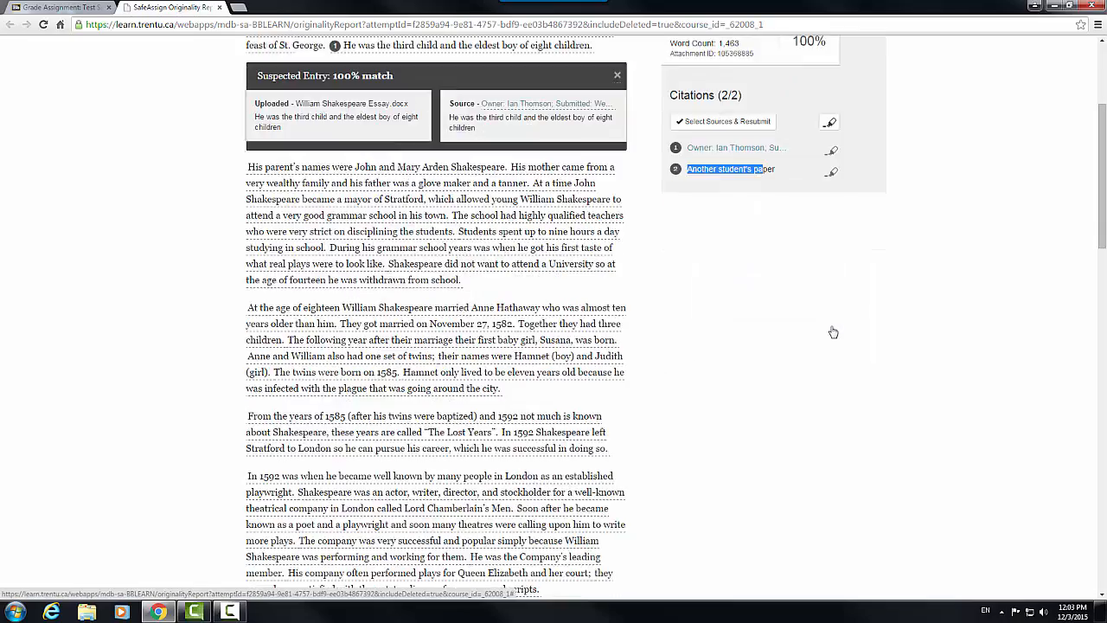
{"action": "scroll", "coordinate": [833, 331], "scroll_direction": "down", "scroll_amount": 12}
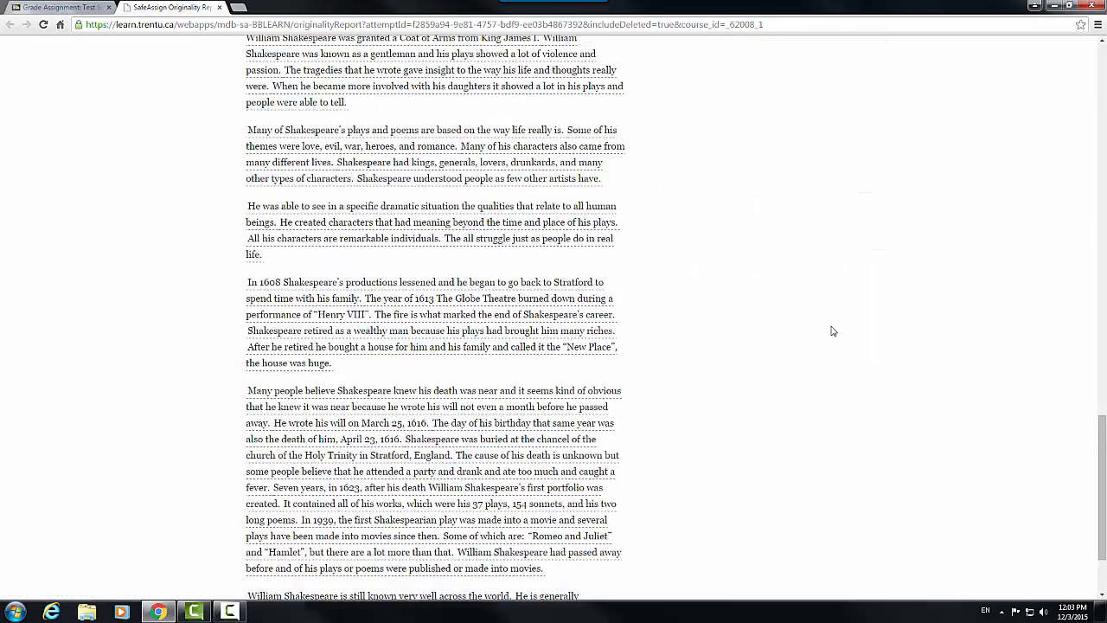
{"action": "scroll", "coordinate": [815, 346], "scroll_direction": "up", "scroll_amount": 15}
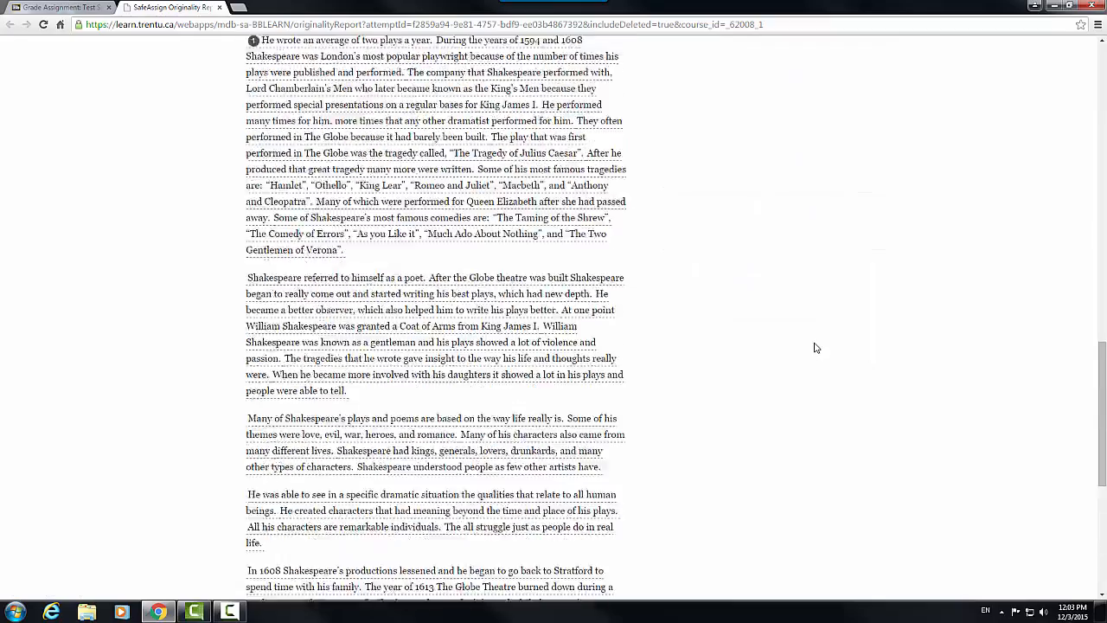
{"action": "scroll", "coordinate": [815, 346], "scroll_direction": "up", "scroll_amount": 8}
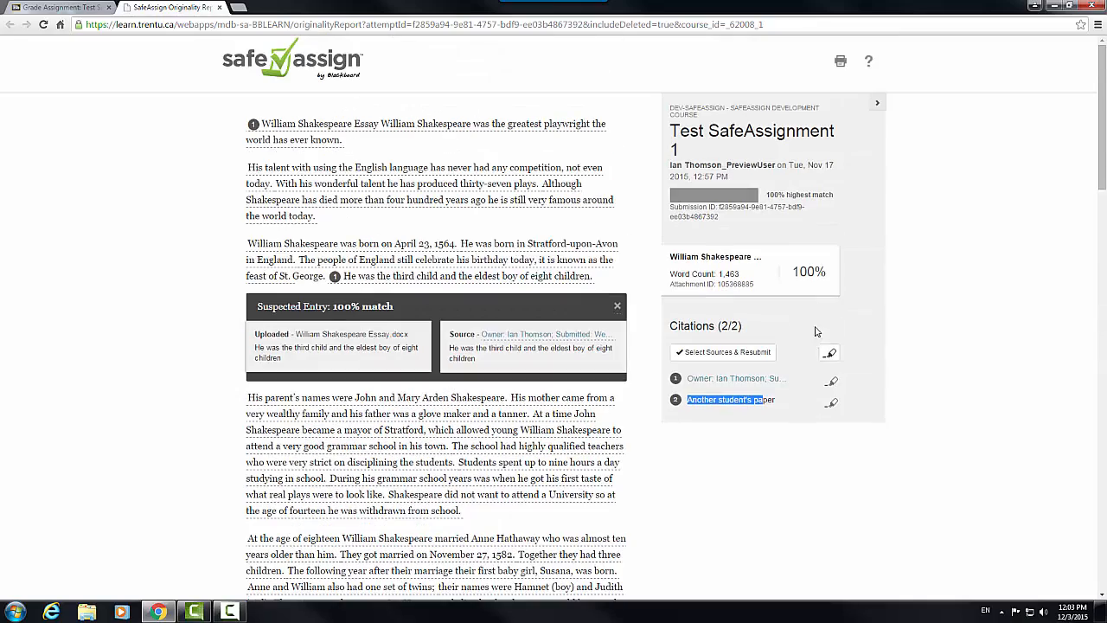
Step: Open the printable version of the originality report, look through it, and close both it and the report
{"action": "left_click", "coordinate": [840, 62]}
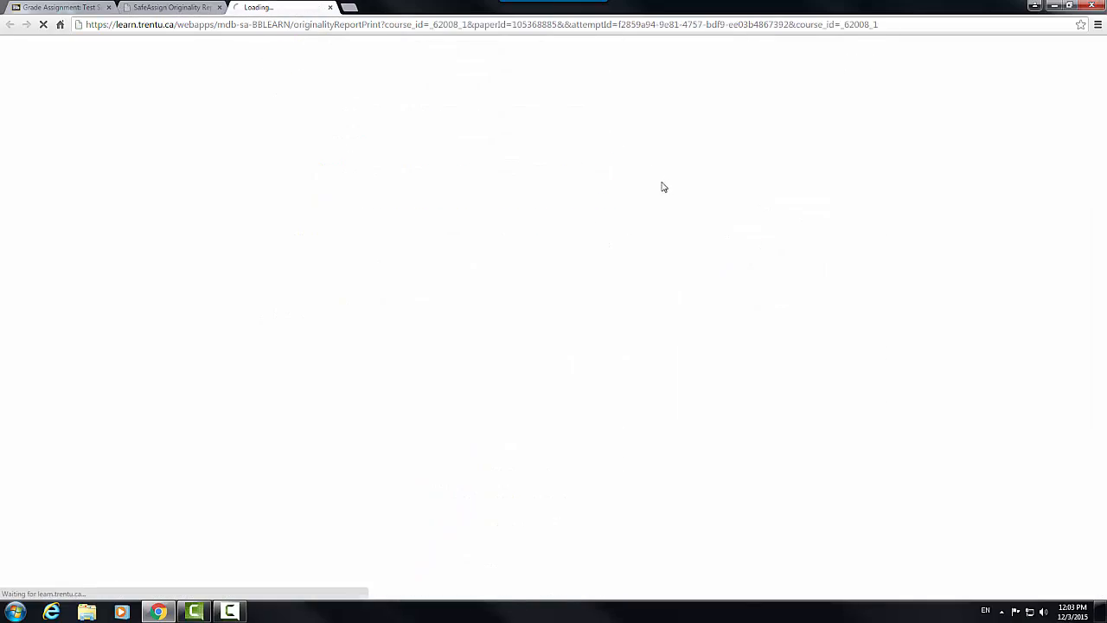
{"action": "scroll", "coordinate": [423, 134], "scroll_direction": "down", "scroll_amount": 5}
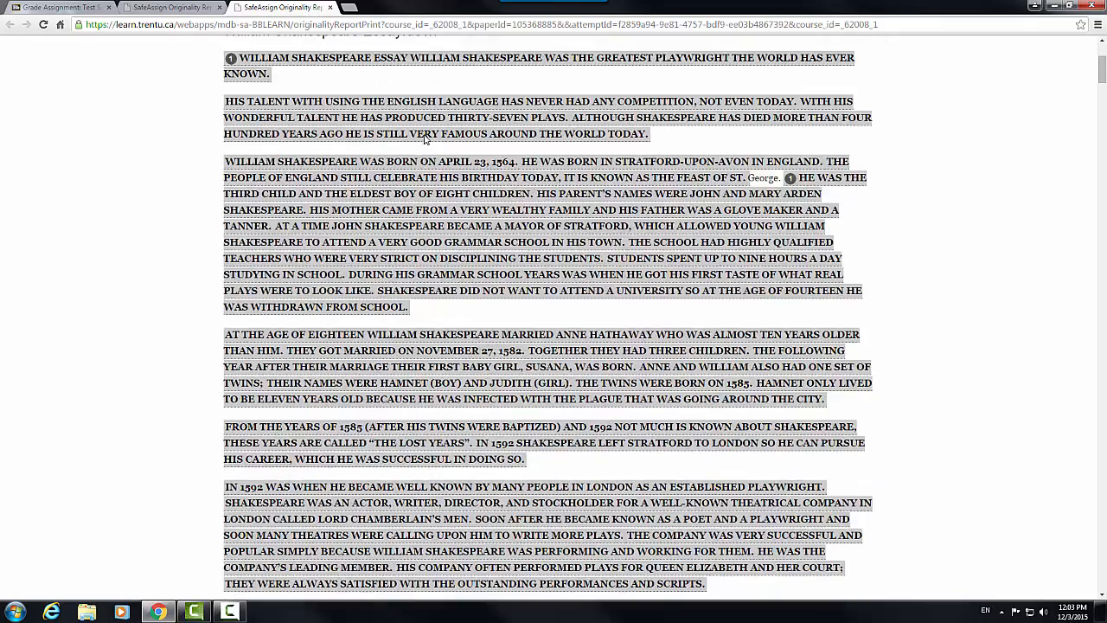
{"action": "scroll", "coordinate": [427, 141], "scroll_direction": "down", "scroll_amount": 2}
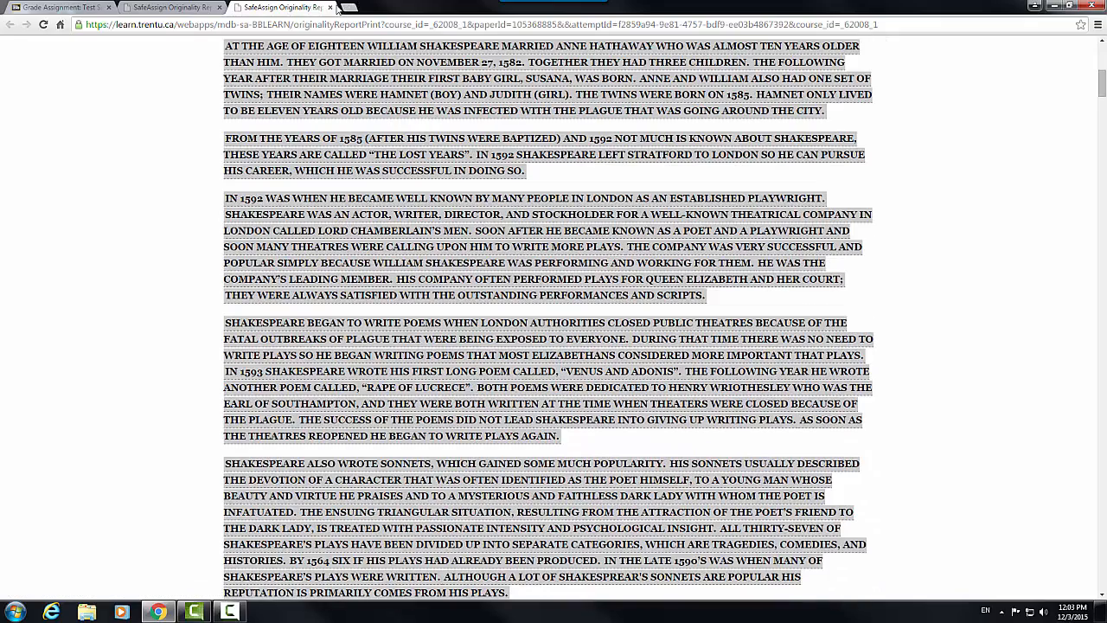
{"action": "left_click", "coordinate": [330, 7]}
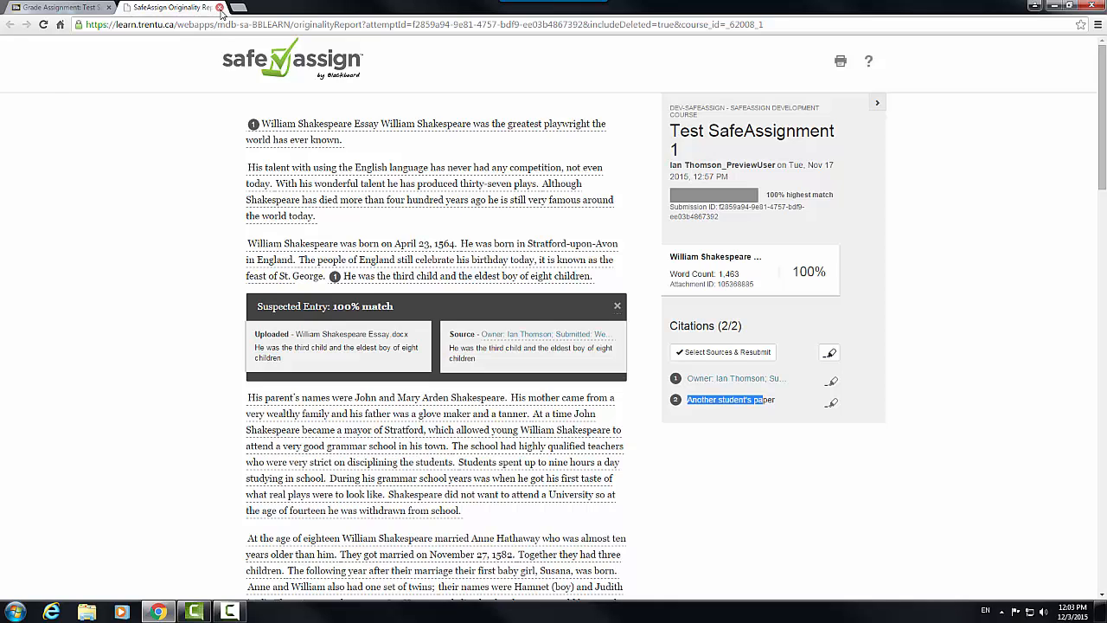
{"action": "left_click", "coordinate": [219, 8]}
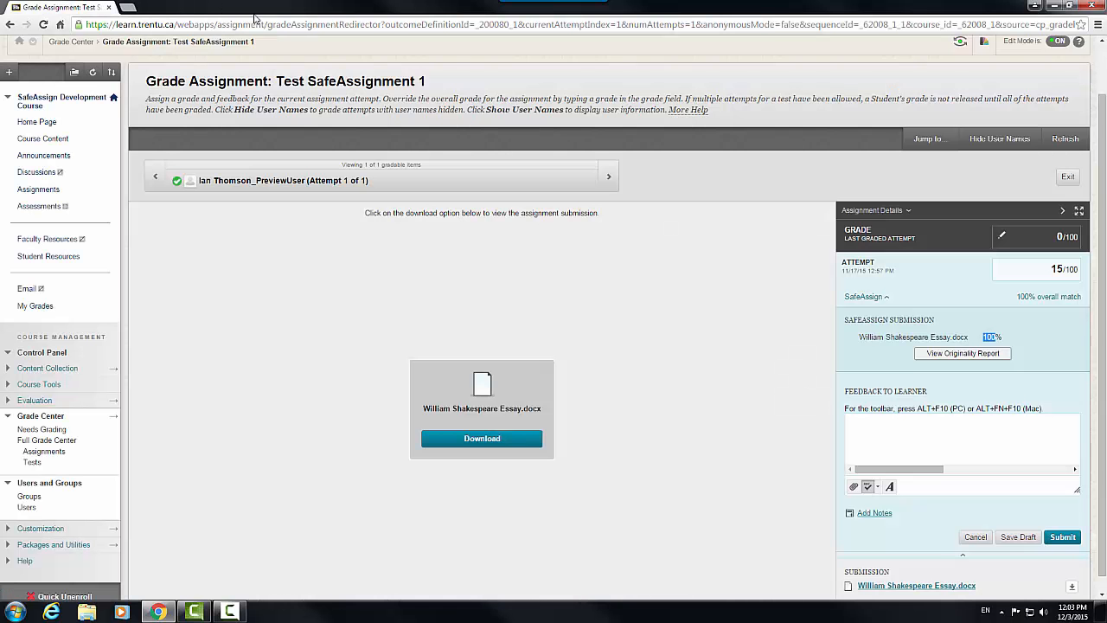
Step: Set the Test SafeAssignment 1 attempt's grade to 0 out of 100 with feedback to the learner and submit it
{"action": "left_click", "coordinate": [1032, 271]}
{"action": "type", "text": "0"}
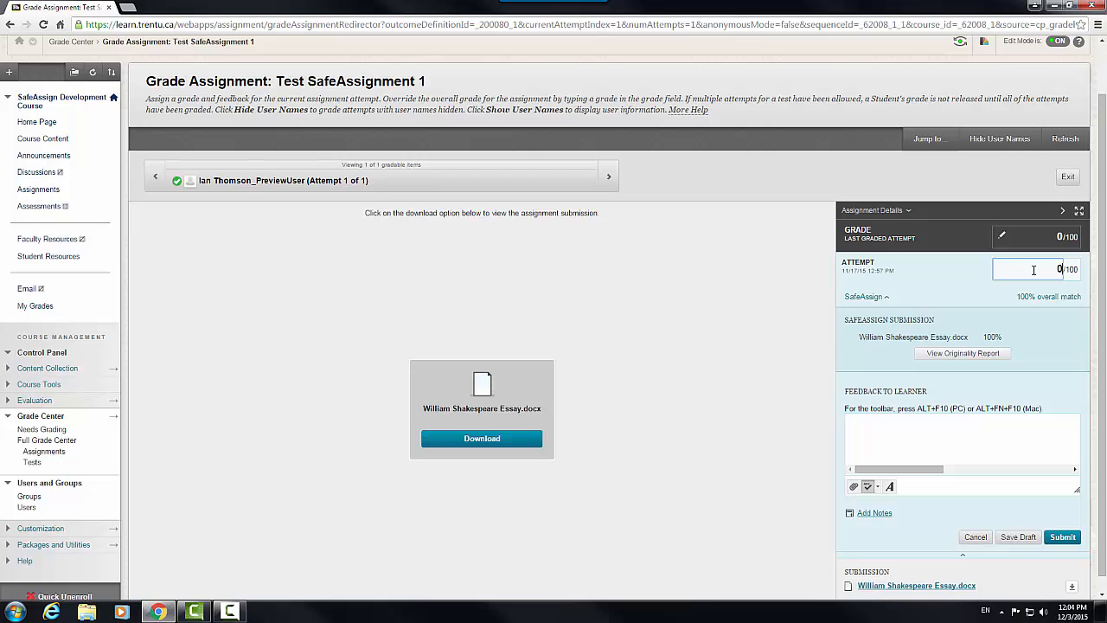
{"action": "left_click", "coordinate": [986, 449]}
{"action": "type", "text": "0"}
{"action": "left_click", "coordinate": [1058, 538]}
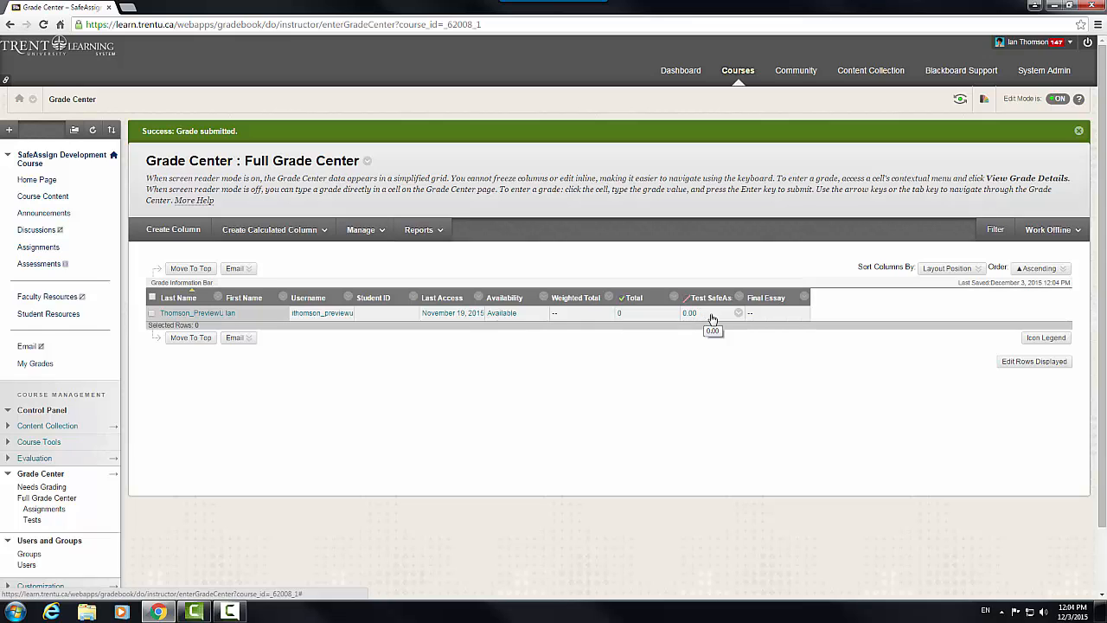
Step: Reopen the student's 11/17/15 attempt in the Test SafeAssign grade column and expand its SafeAssign details
{"action": "left_click", "coordinate": [738, 314]}
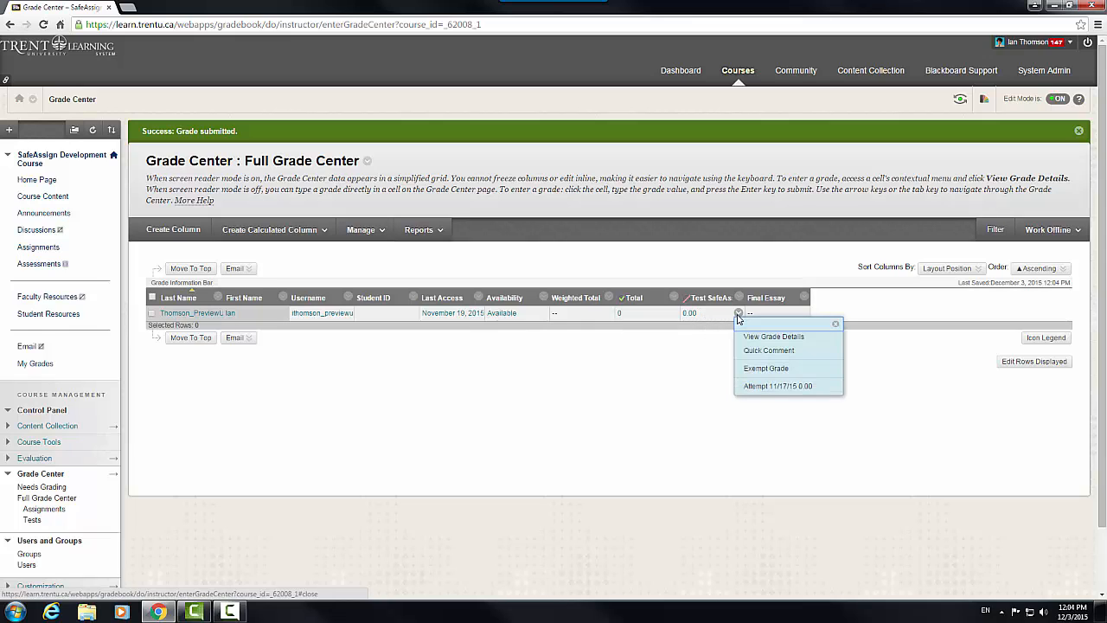
{"action": "left_click", "coordinate": [754, 389]}
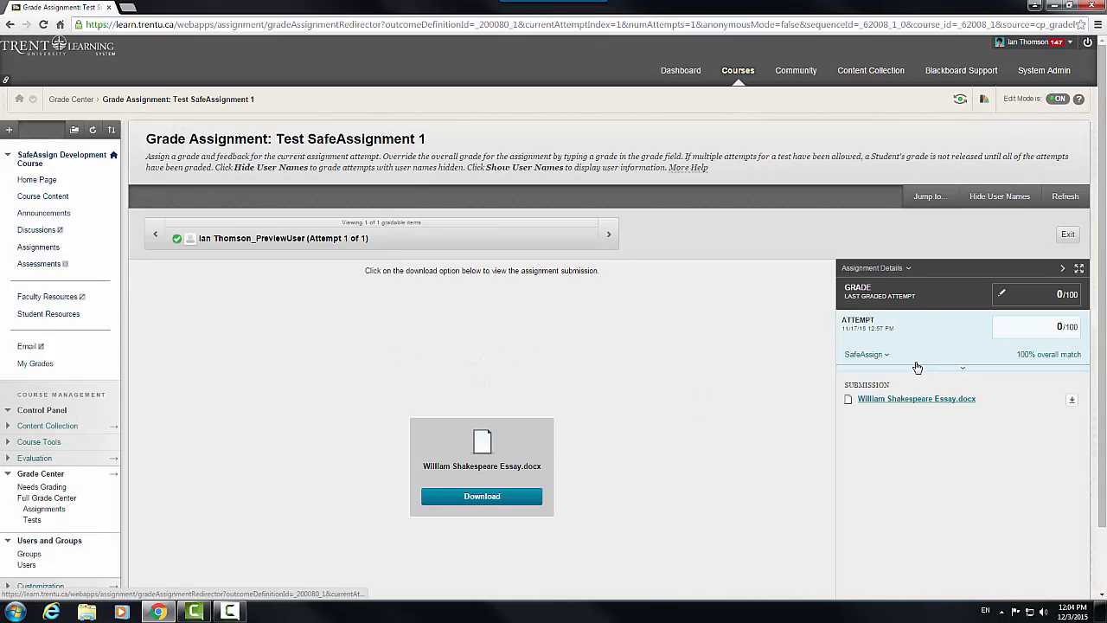
{"action": "left_click", "coordinate": [915, 362]}
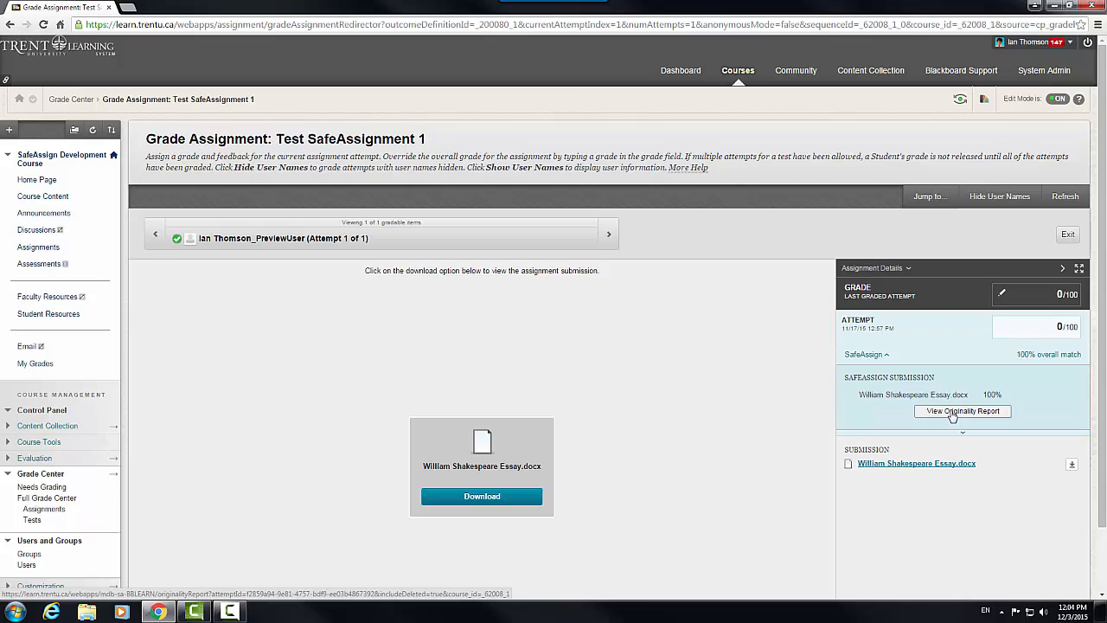
{"action": "scroll", "coordinate": [917, 417], "scroll_direction": "down", "scroll_amount": 2}
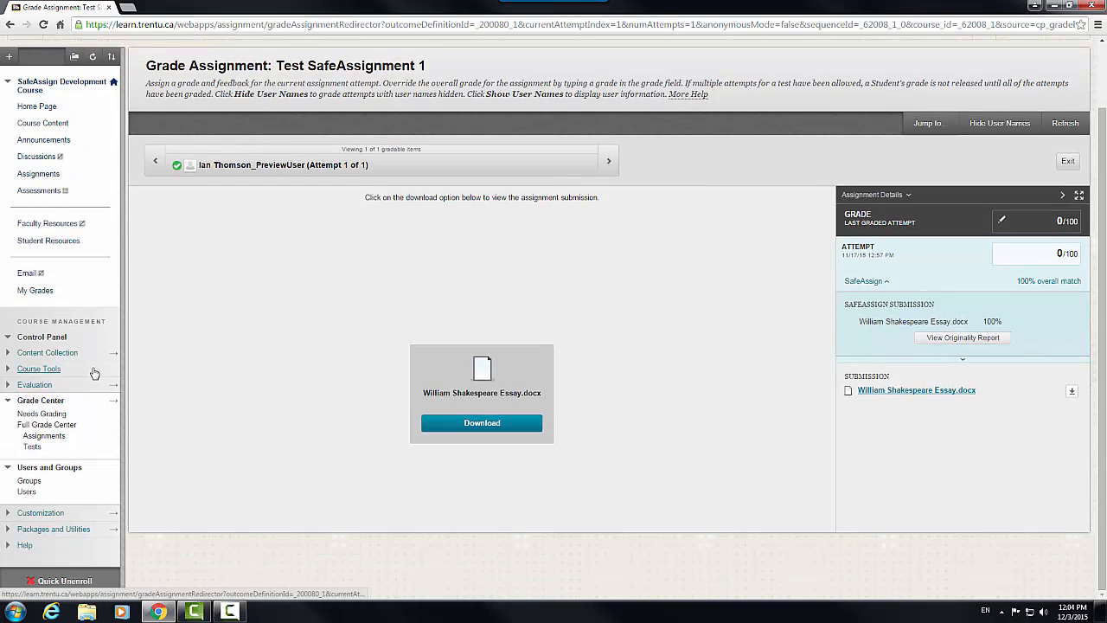